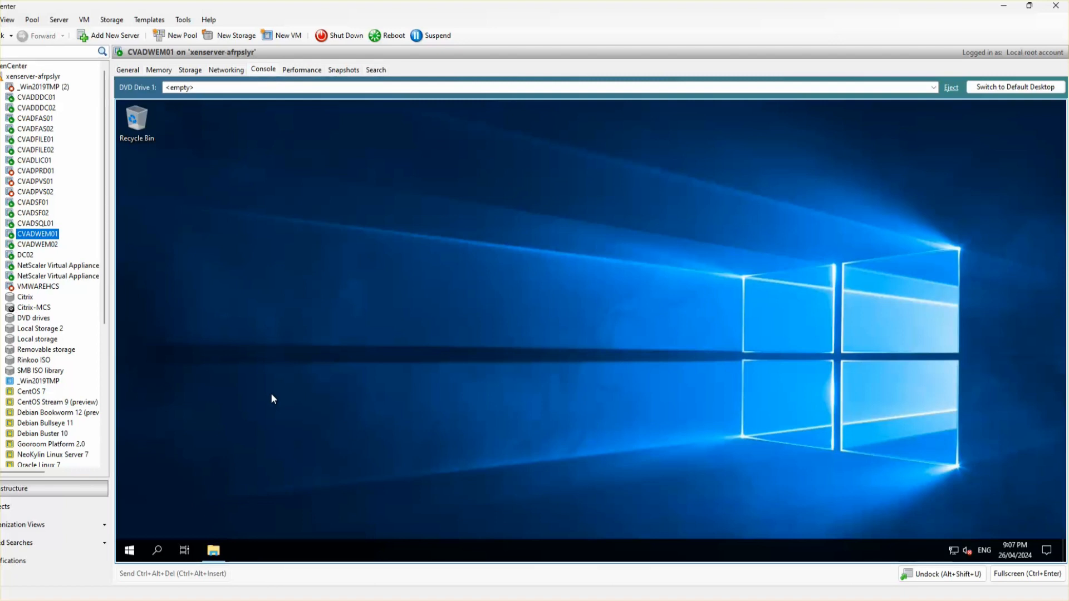
# - On CVADWEM01, launch the Citrix Workspace Environment Management Infrastructure Services installer, agree to the license terms and start the installation
pyautogui.click(219, 550)
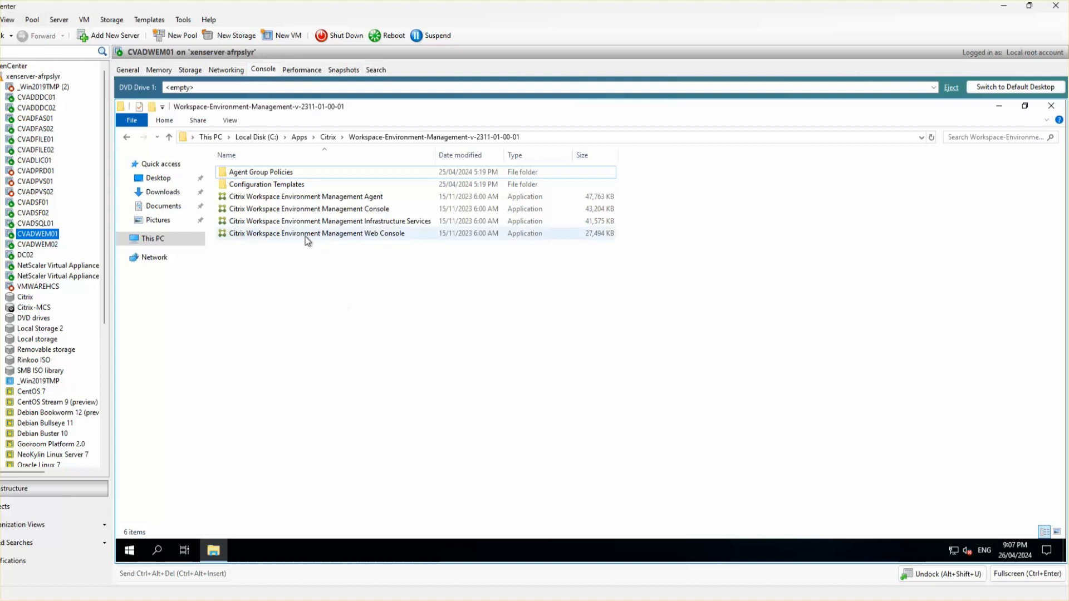
pyautogui.doubleClick(331, 224)
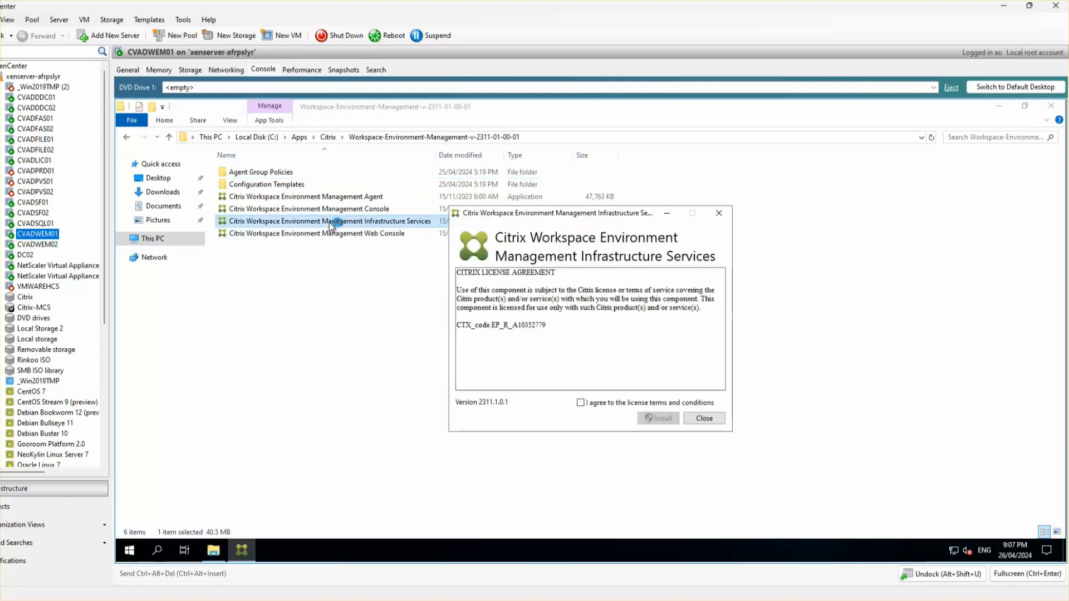
pyautogui.click(593, 402)
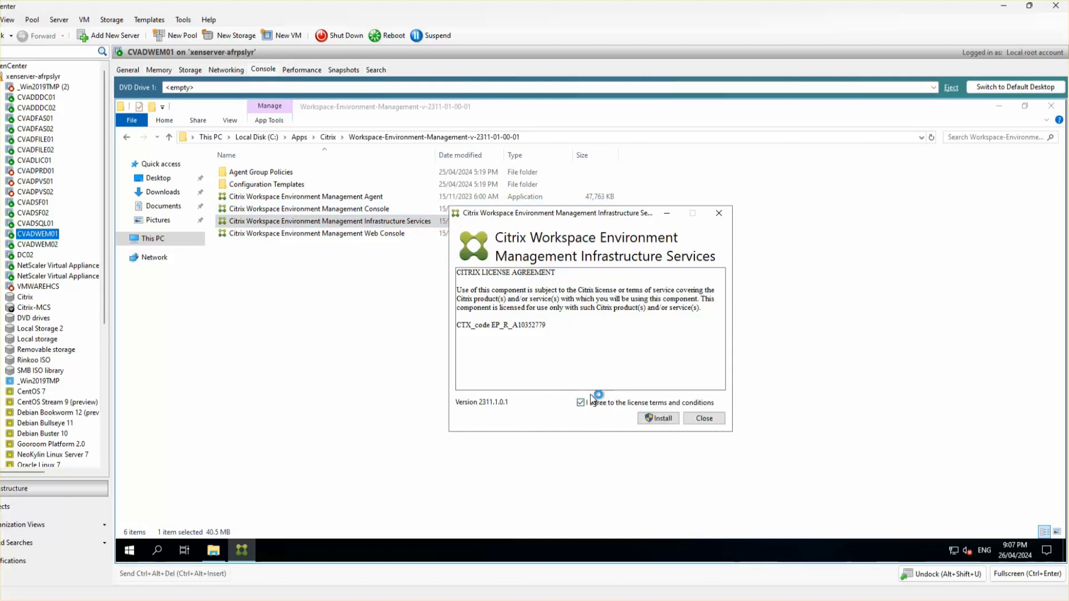
pyautogui.click(622, 346)
pyautogui.click(658, 422)
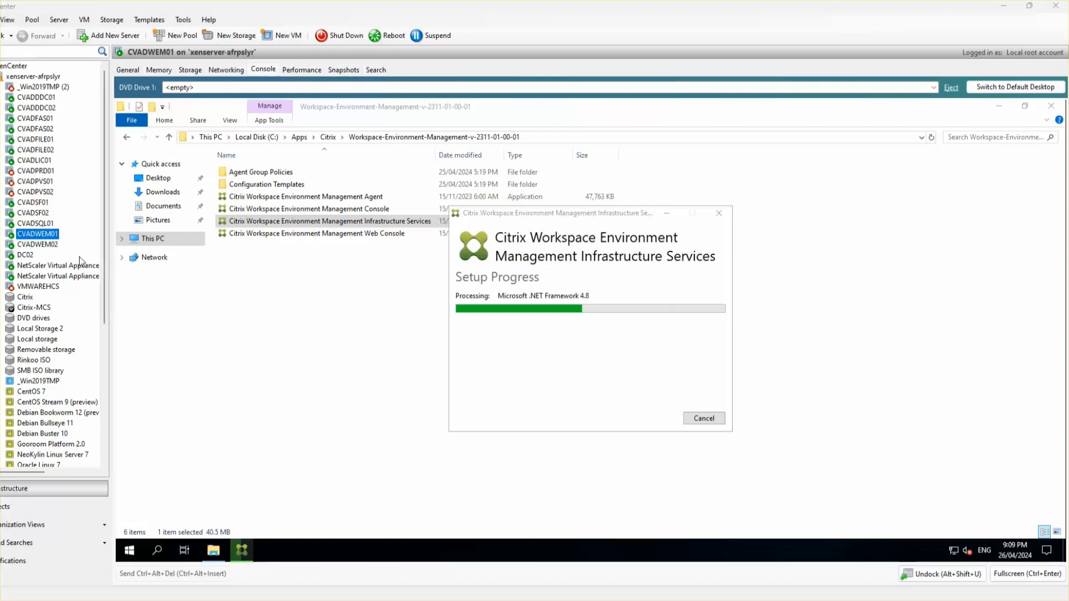
pyautogui.click(50, 245)
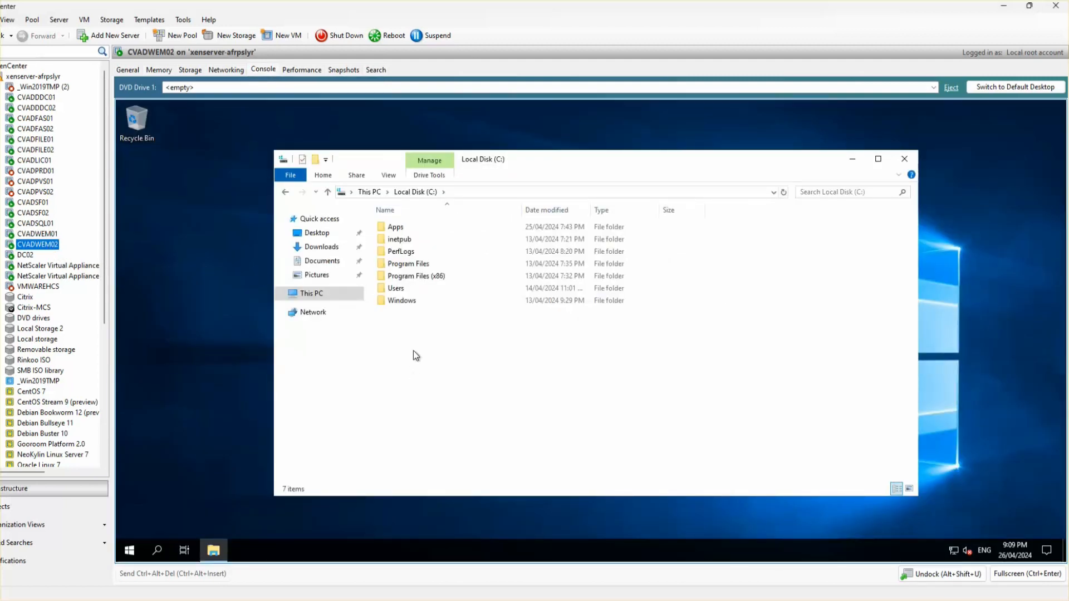
pyautogui.doubleClick(396, 227)
pyautogui.click(409, 266)
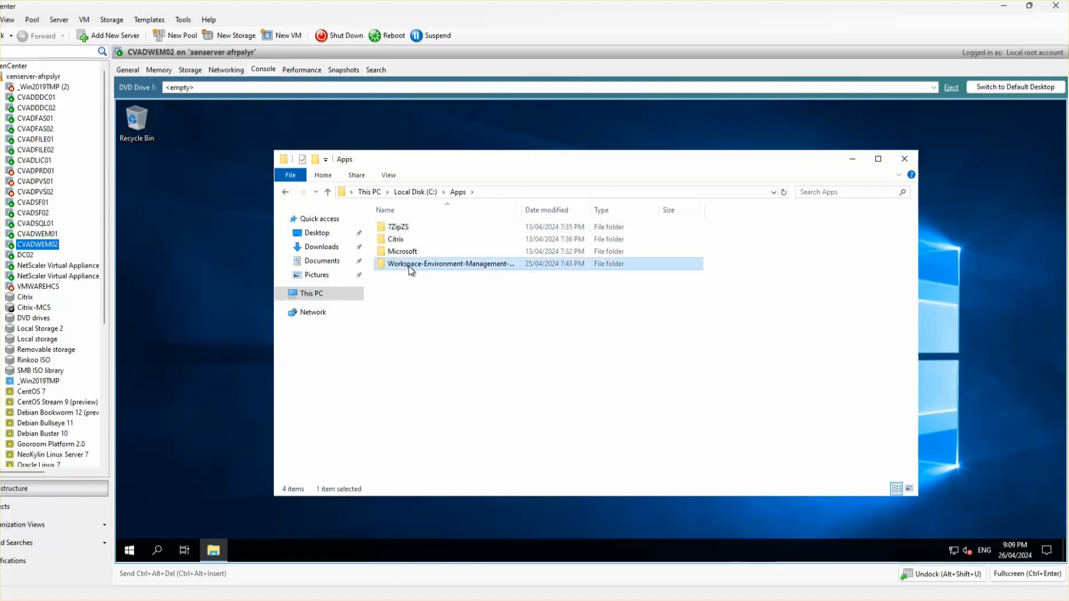
pyautogui.doubleClick(408, 267)
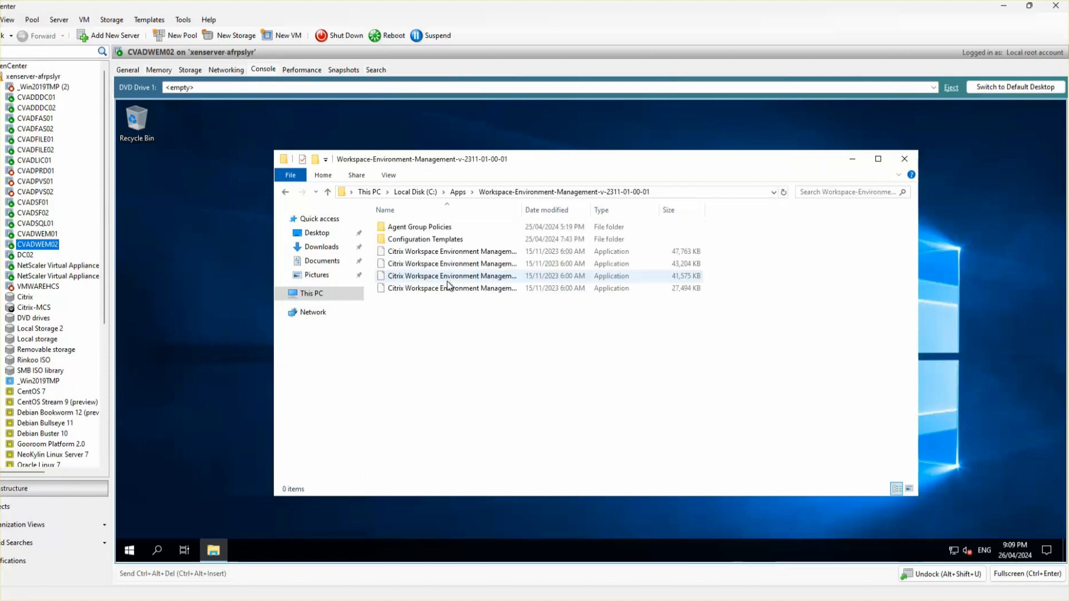
# - Launch the Infrastructure Services installer on CVADWEM02, agree to the license terms and start the installation
pyautogui.doubleClick(521, 210)
pyautogui.click(545, 279)
pyautogui.doubleClick(545, 278)
pyautogui.click(580, 402)
pyautogui.click(657, 418)
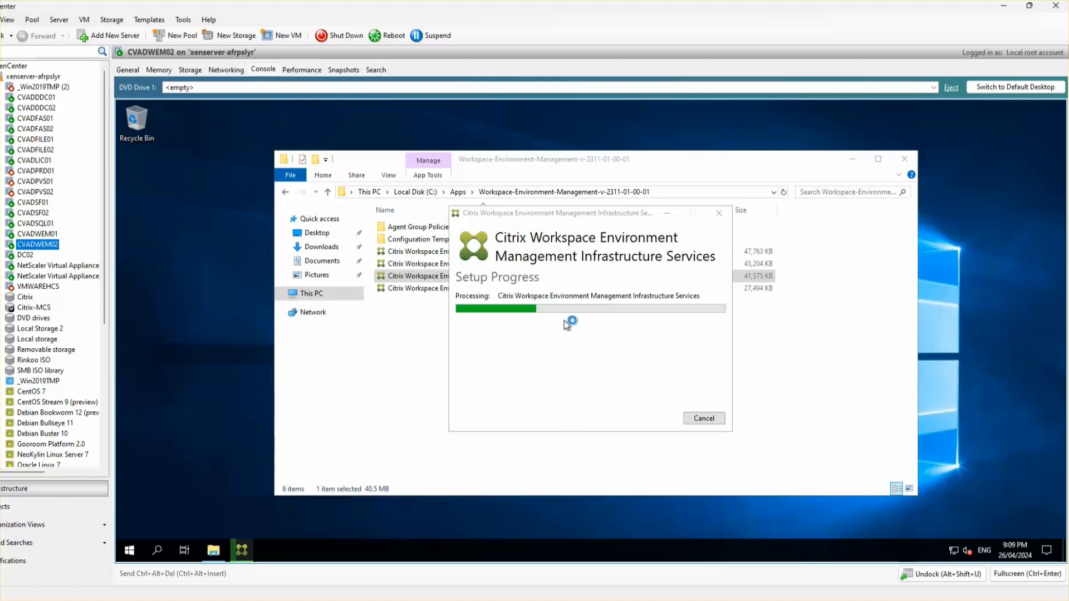
# - Return to CVADWEM01 and run its Infrastructure Services setup wizard with the default destination folder
pyautogui.click(52, 234)
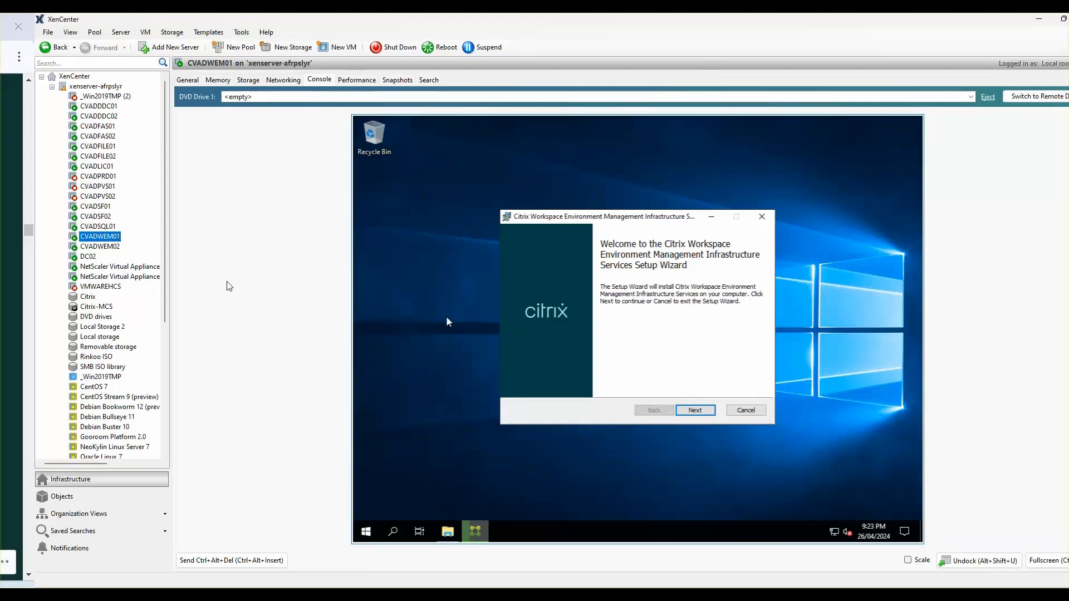
pyautogui.click(695, 410)
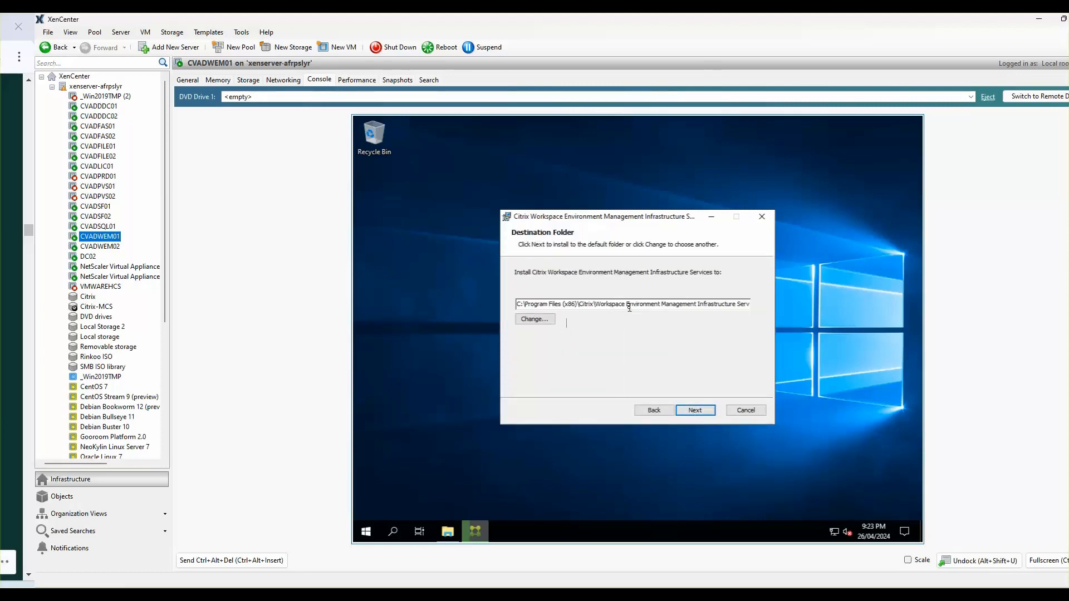
pyautogui.click(701, 411)
pyautogui.click(695, 411)
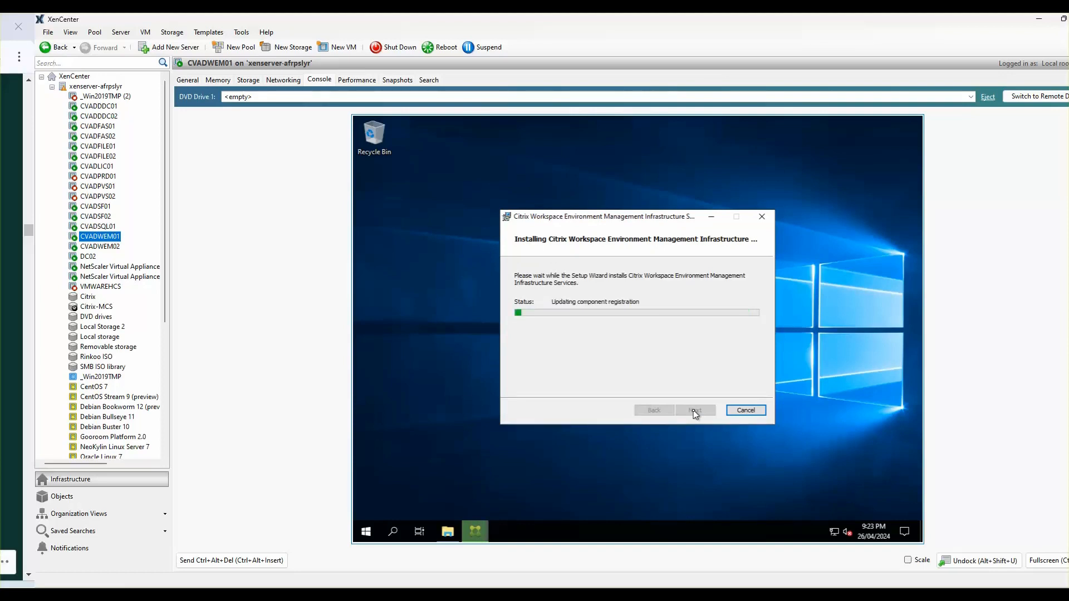
# - Switch to CVADWEM02 and run its Infrastructure Services setup wizard with the default destination folder
pyautogui.click(101, 249)
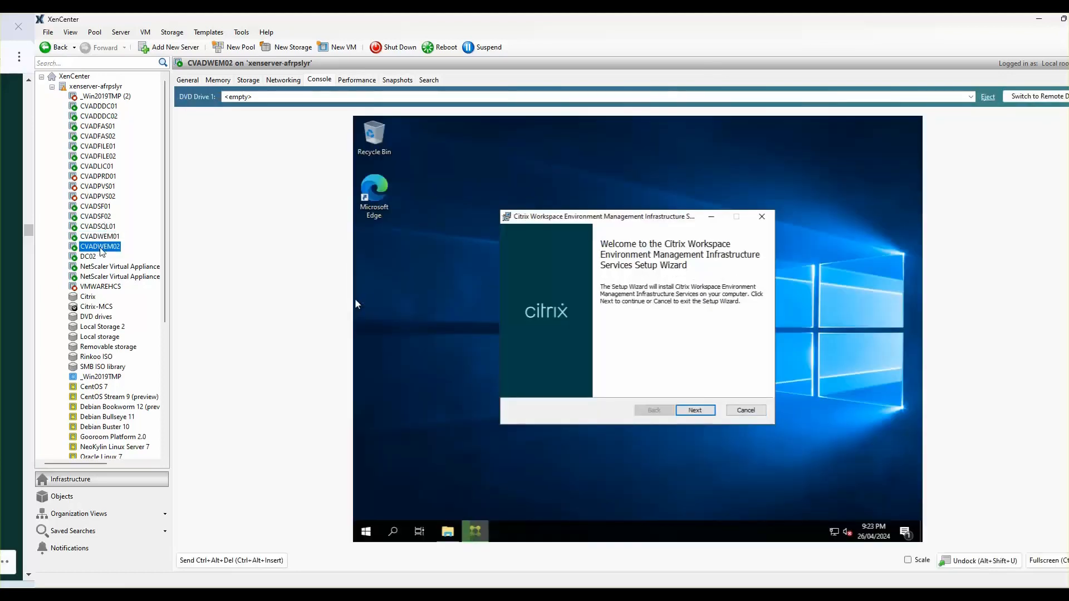
pyautogui.click(694, 410)
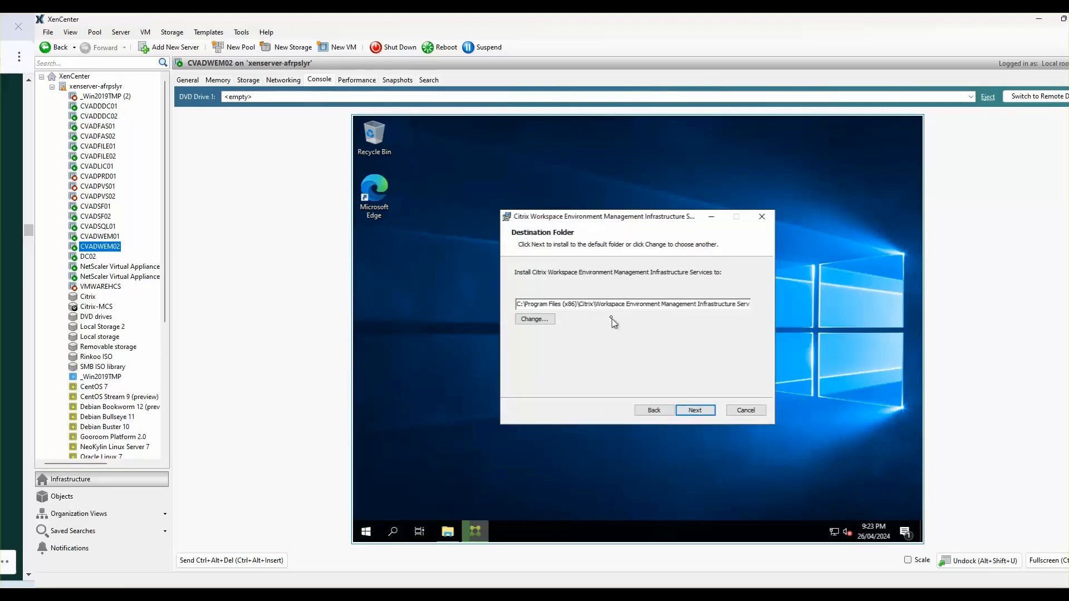
pyautogui.click(697, 411)
pyautogui.click(697, 412)
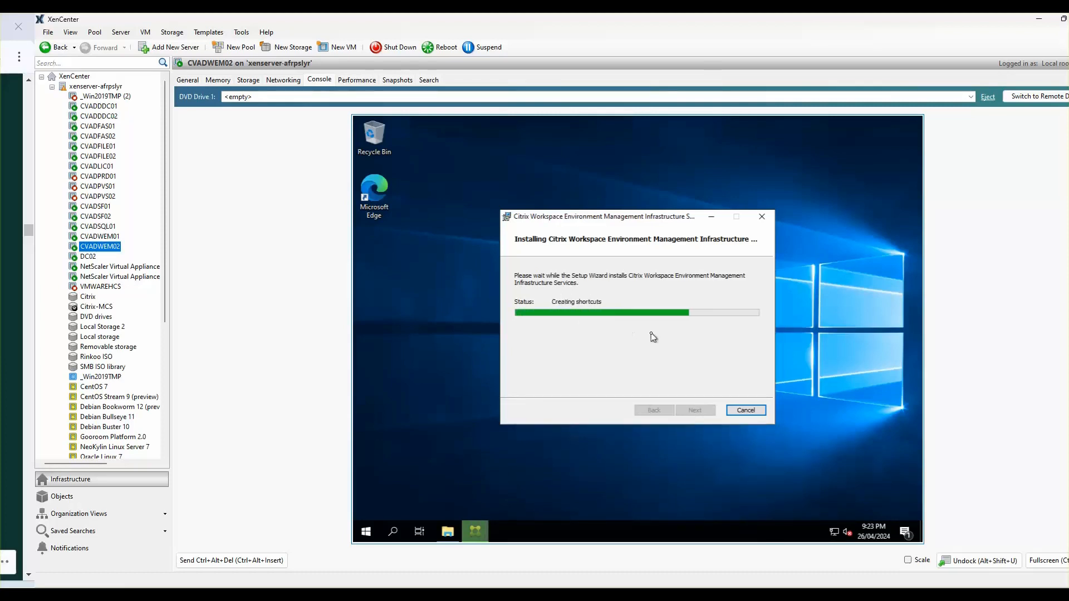
# - Finish the setup wizard on CVADWEM01 and launch the Database Management Utility
pyautogui.click(111, 238)
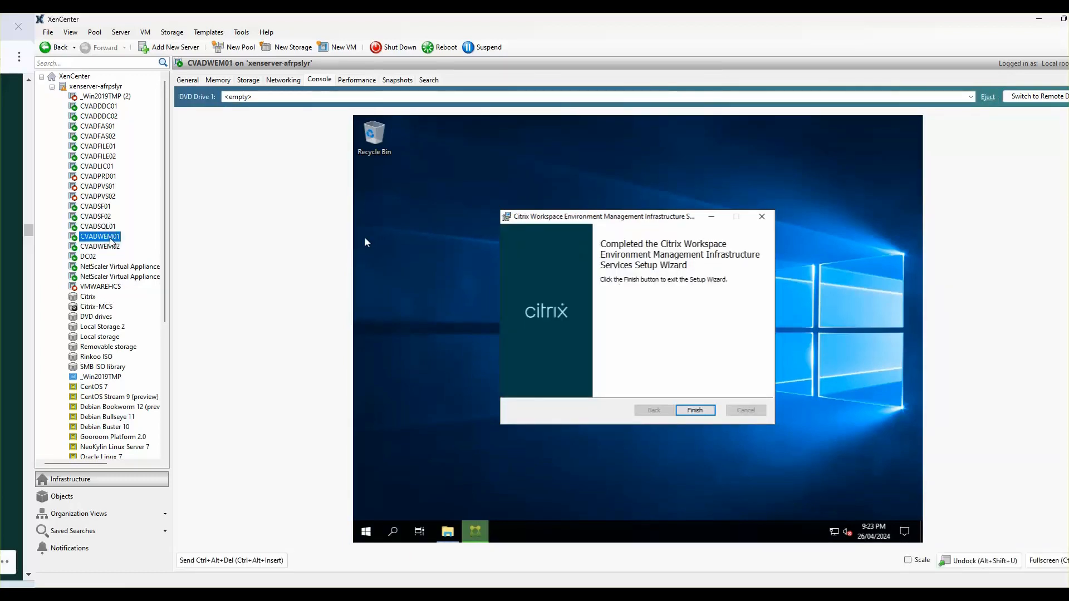
pyautogui.click(707, 357)
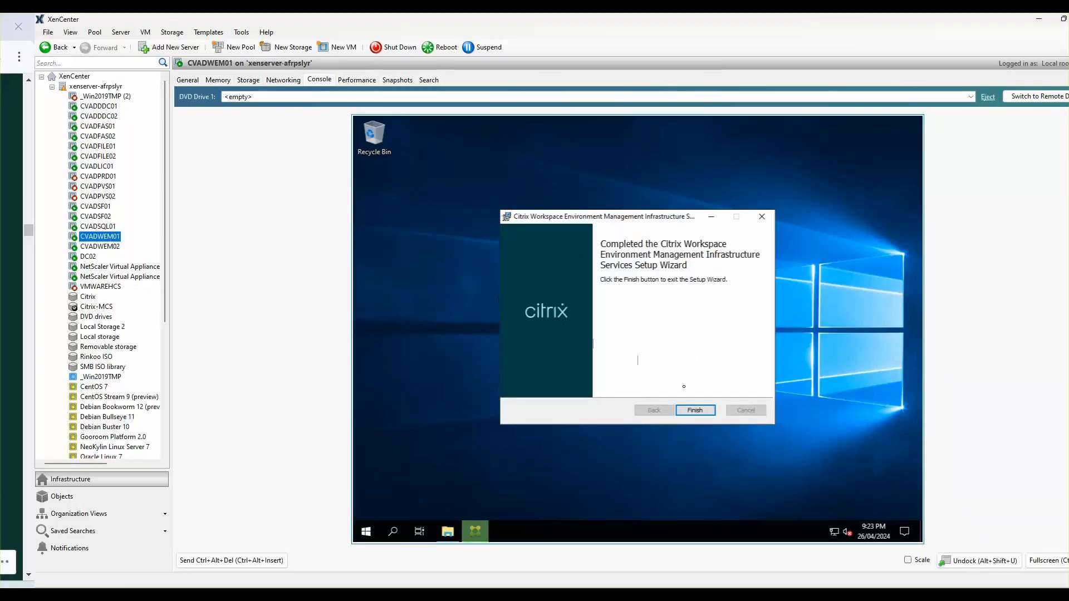
pyautogui.click(700, 415)
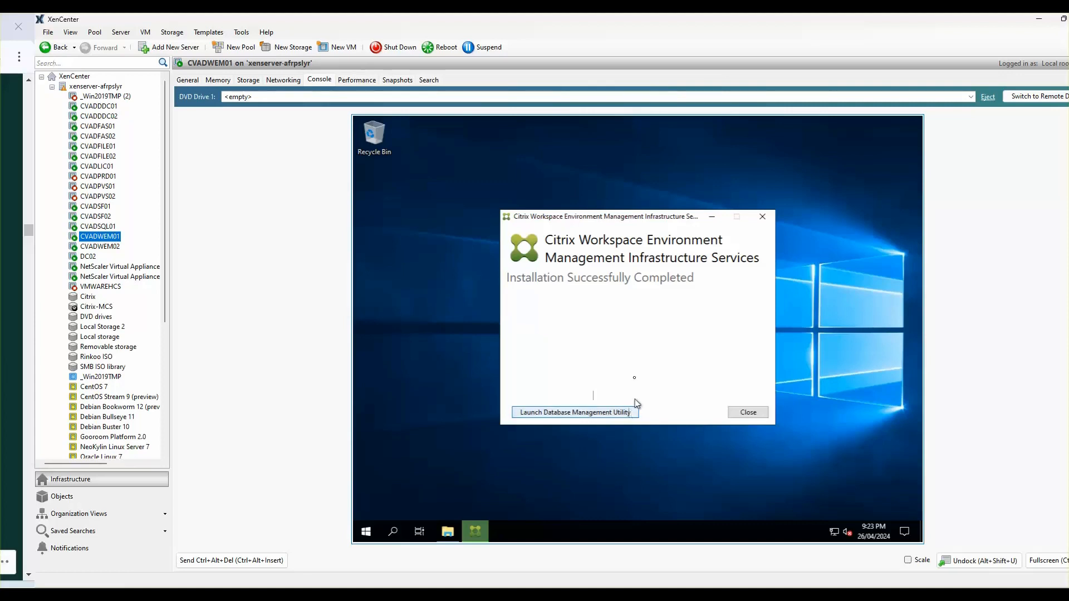
pyautogui.click(585, 417)
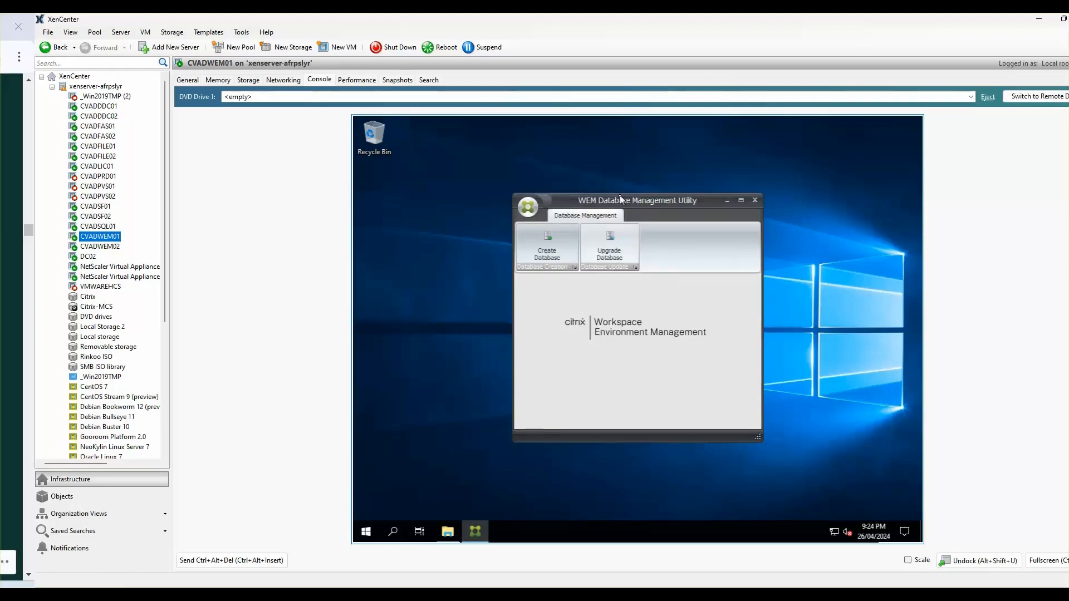
# - Start the database creation wizard and enter CVADSQL01 as the server and instance name and CitrixWEM as the database name
pyautogui.moveTo(621, 199); pyautogui.dragTo(615, 173)
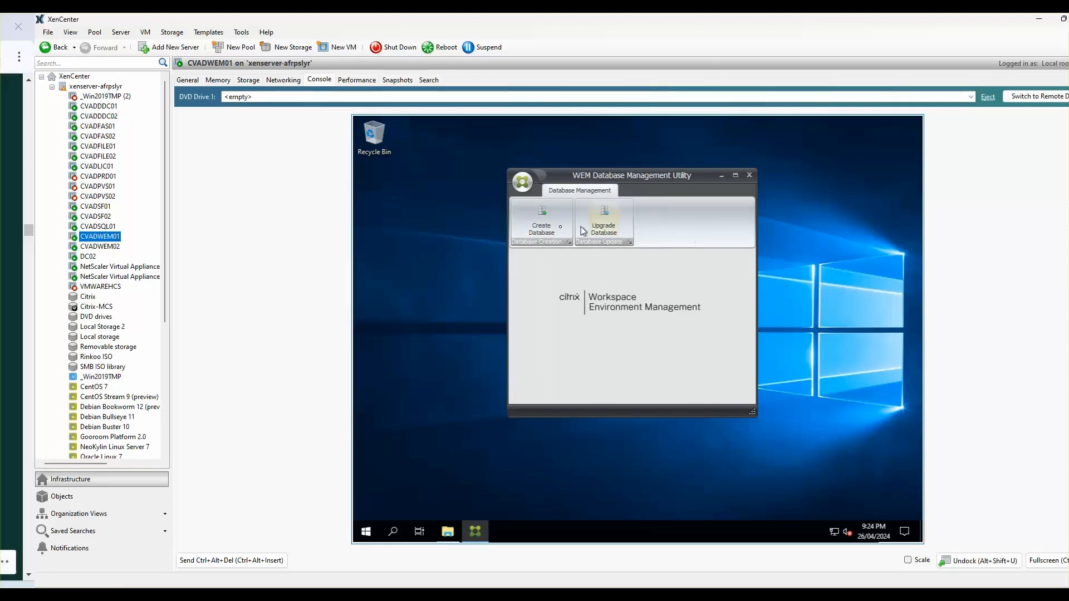
pyautogui.click(544, 221)
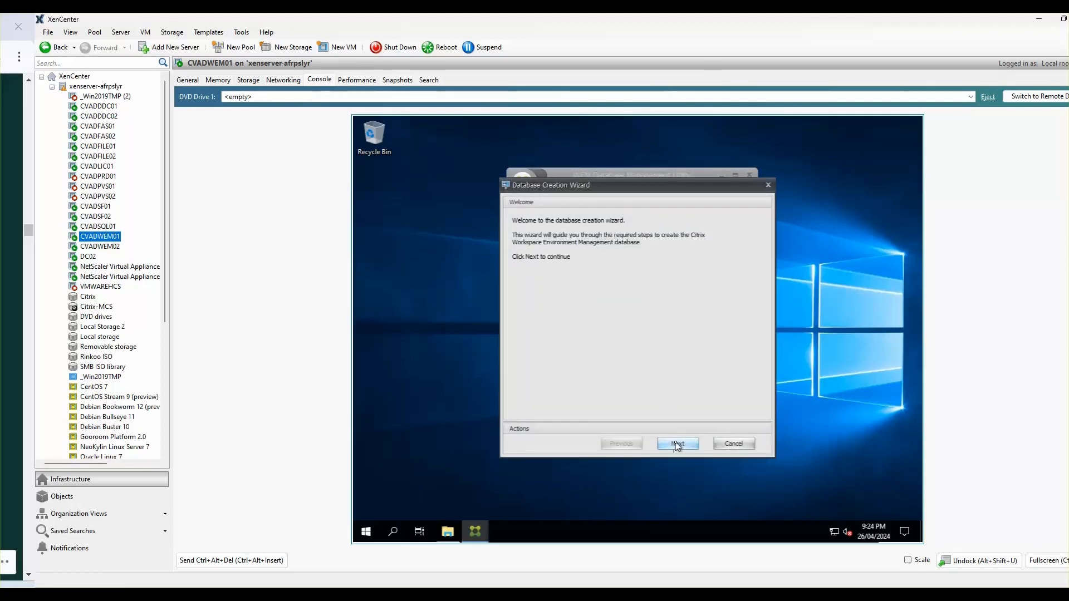
pyautogui.click(685, 444)
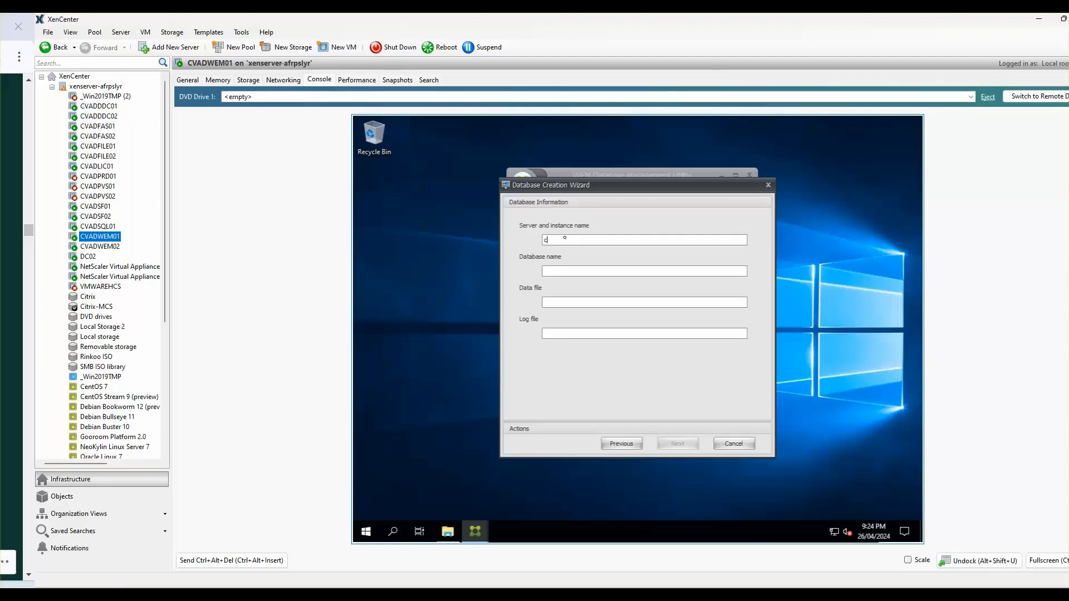
pyautogui.write('VAD')
pyautogui.write('SQL01')
pyautogui.click(558, 271)
pyautogui.write('CitrixWEM')
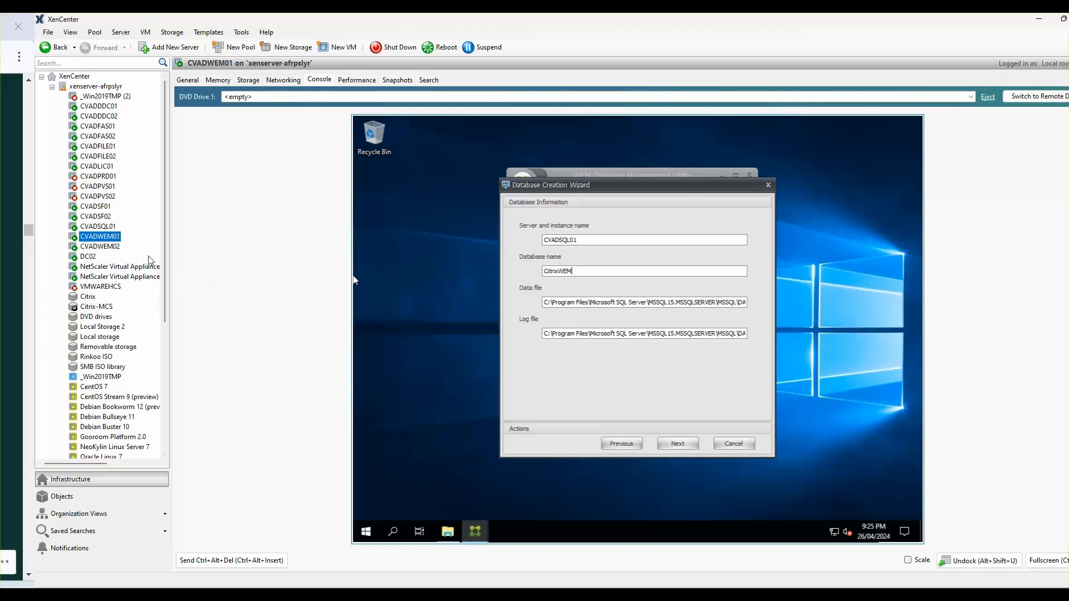
# - Copy the E:\SQLData folder path on CVADSQL01 and set the wizard's data file on CVADWEM01 to E:\SQLData\CitrixWEM_Data.mdf
pyautogui.click(112, 227)
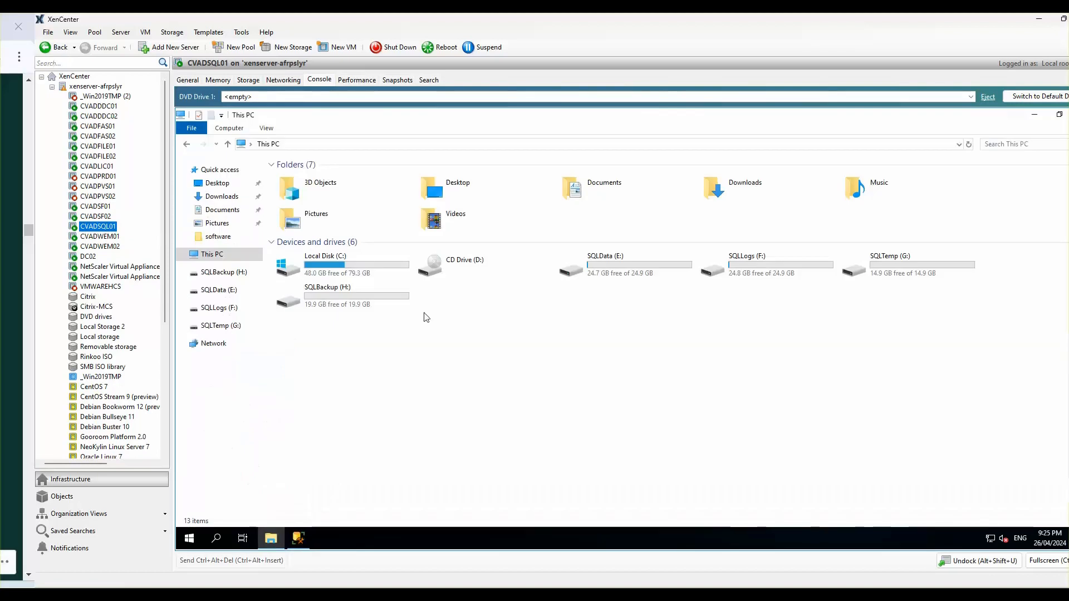
pyautogui.doubleClick(639, 269)
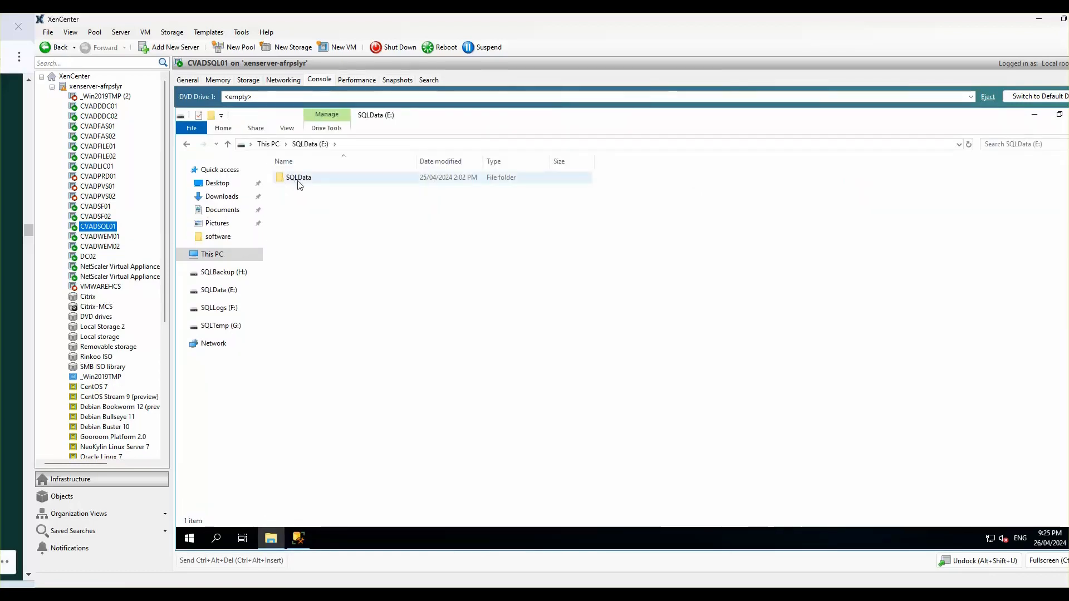
pyautogui.doubleClick(299, 178)
pyautogui.click(289, 144)
pyautogui.rightClick(273, 146)
pyautogui.click(299, 182)
pyautogui.click(106, 236)
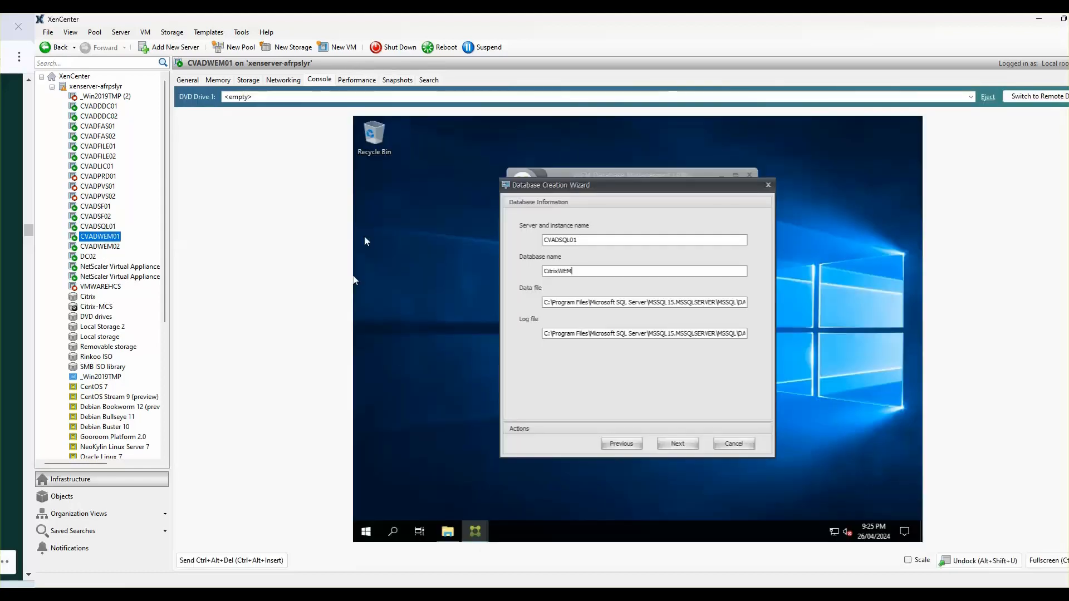
pyautogui.moveTo(545, 302); pyautogui.dragTo(688, 303)
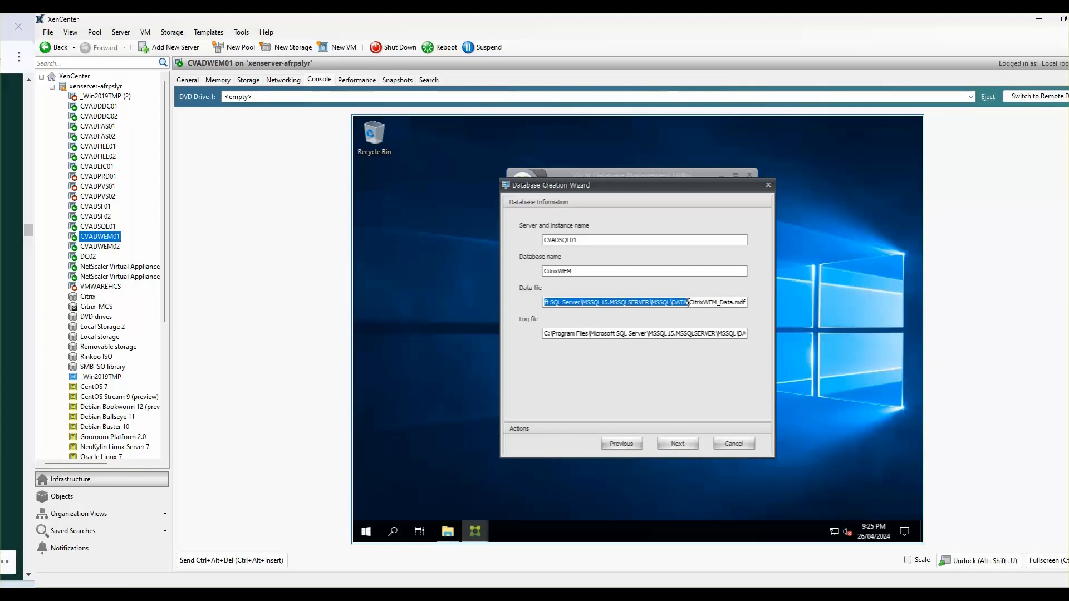
pyautogui.hotkey('ctrl', 'v')
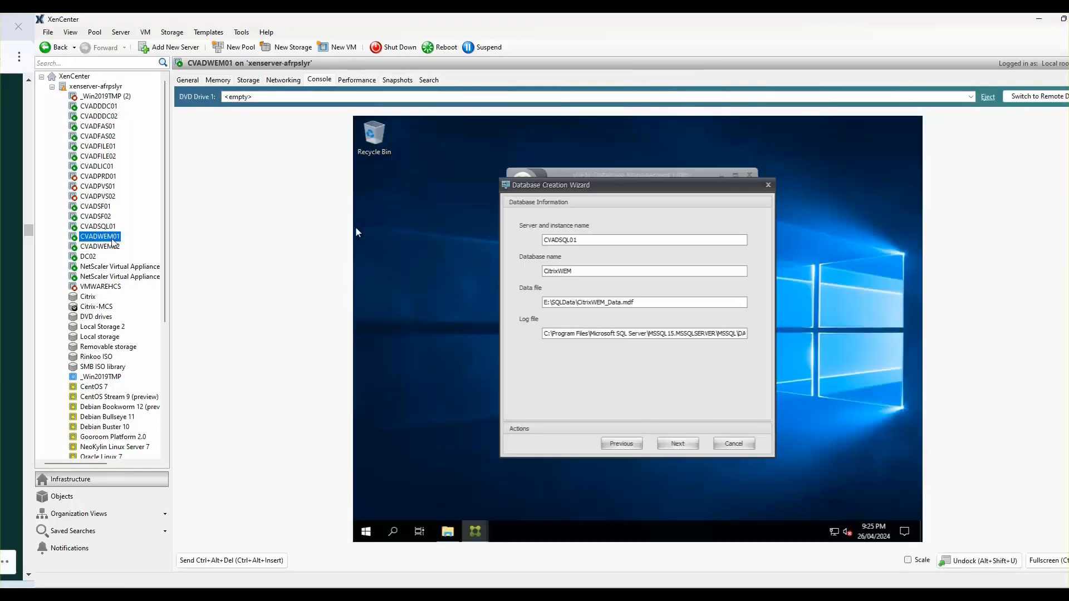
# - Copy the F:\SQLLogs folder path on CVADSQL01 and set the wizard's log file on CVADWEM01 to F:\SQLLogs\CitrixWEM_Log.ldf
pyautogui.click(106, 227)
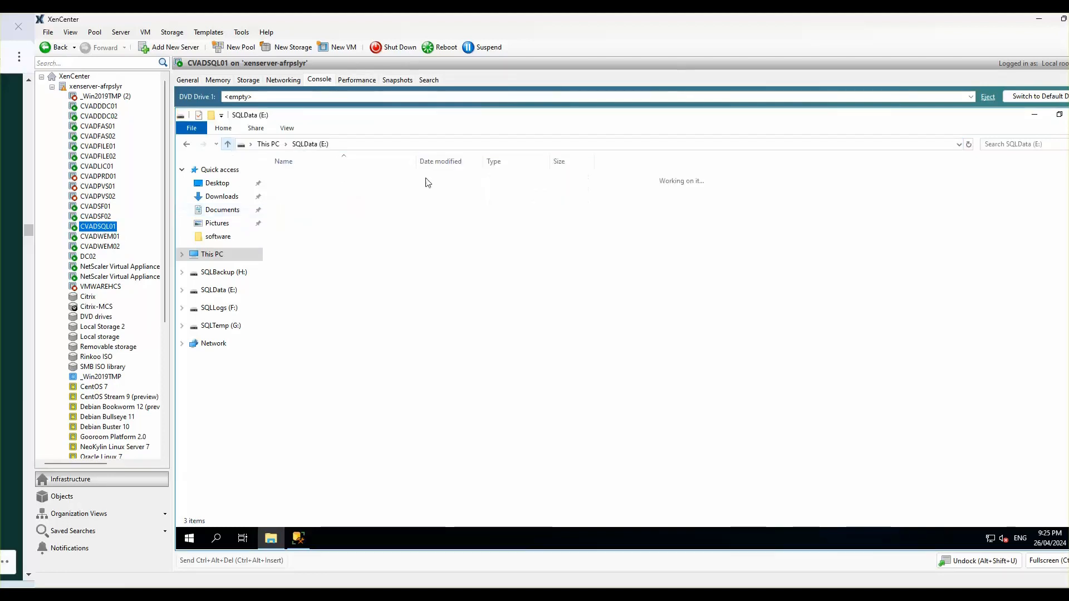
pyautogui.click(227, 144)
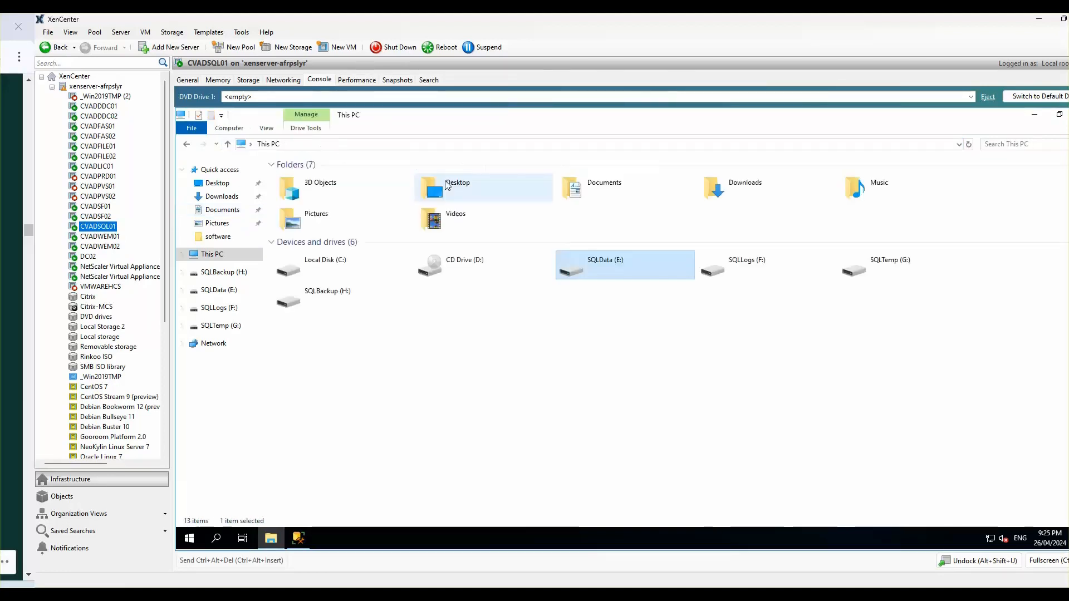
pyautogui.doubleClick(740, 263)
pyautogui.doubleClick(317, 177)
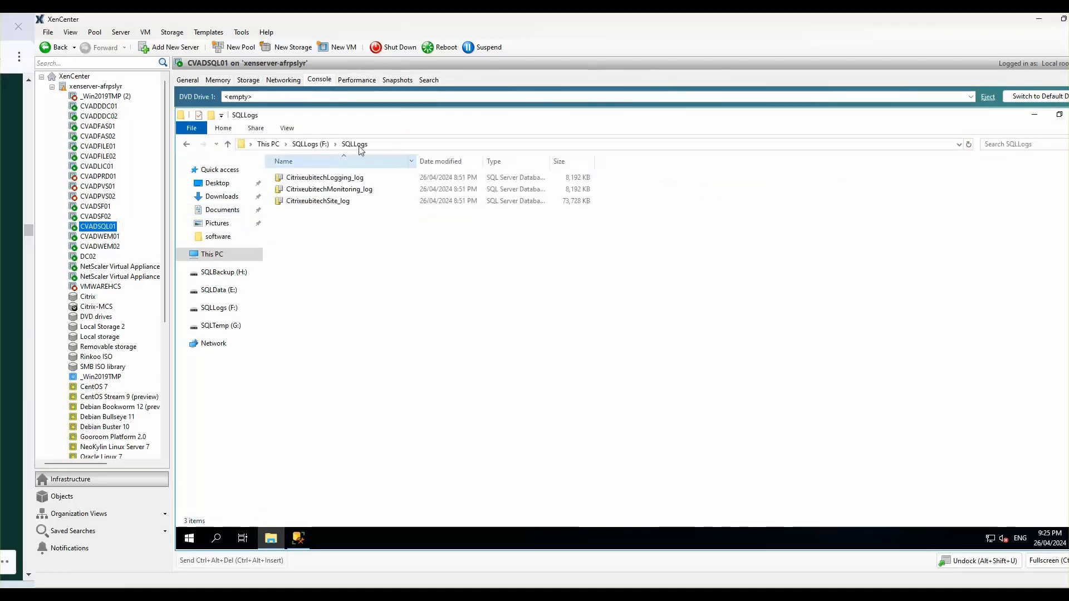
pyautogui.click(389, 144)
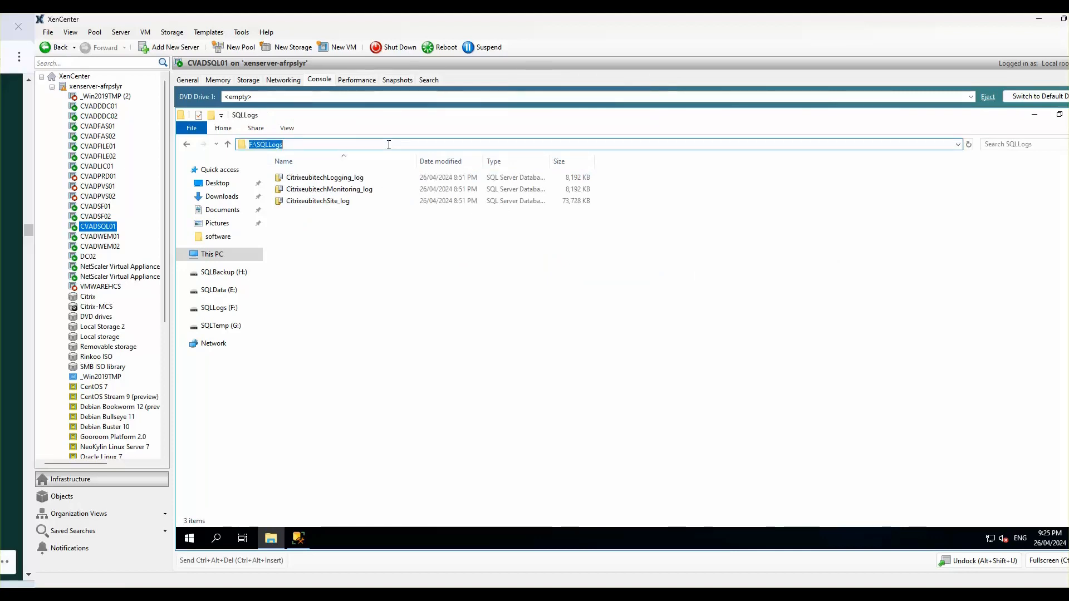
pyautogui.click(114, 239)
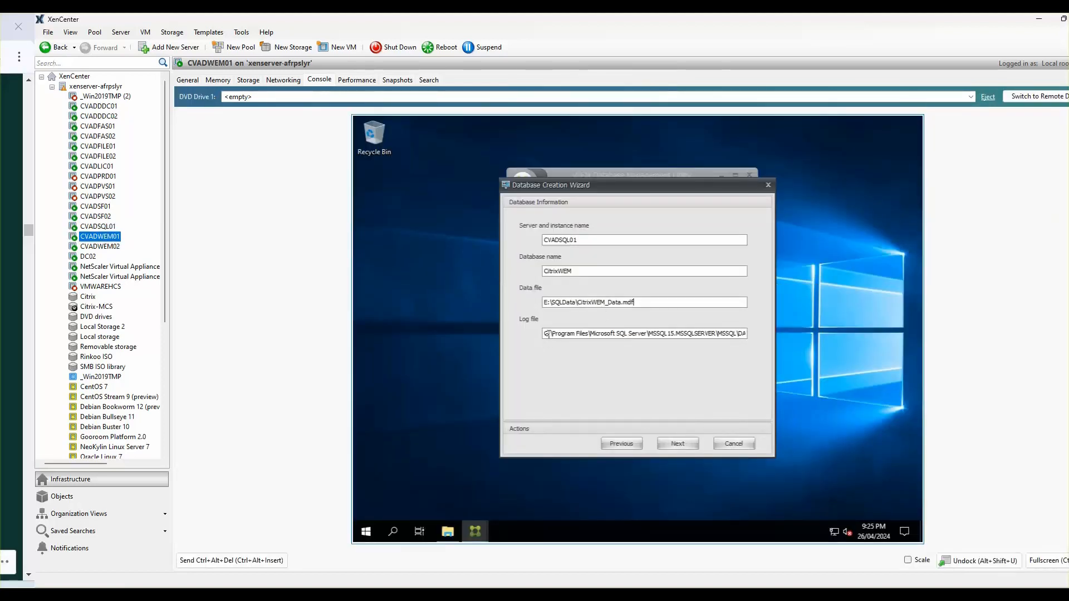
pyautogui.moveTo(547, 333); pyautogui.dragTo(696, 335)
pyautogui.hotkey('ctrl', 'v')
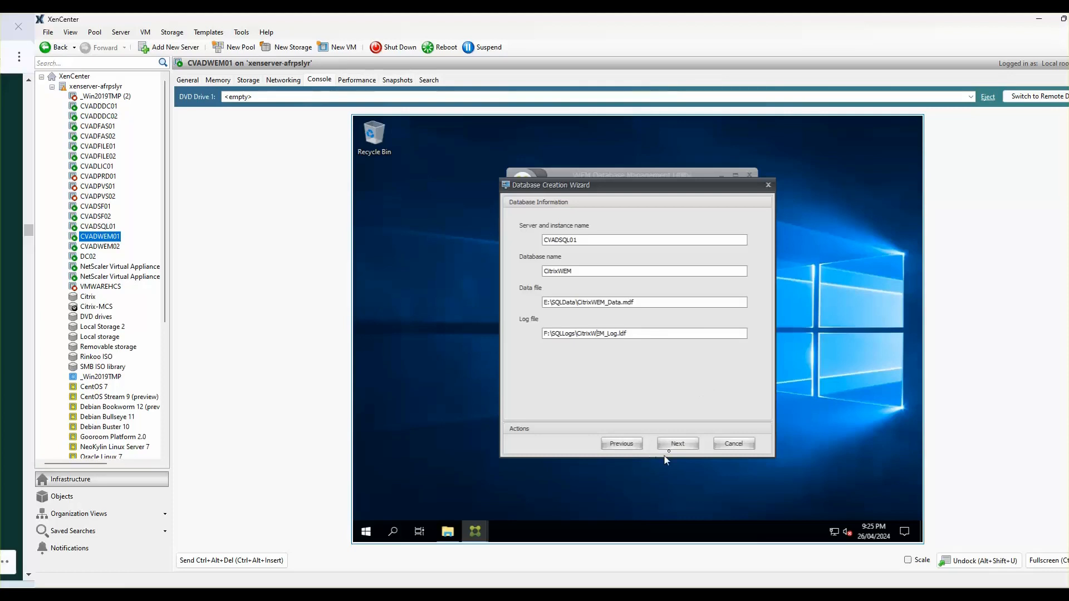
# - Accept the database information and keep the integrated connection with Windows credentials for the database server
pyautogui.click(680, 444)
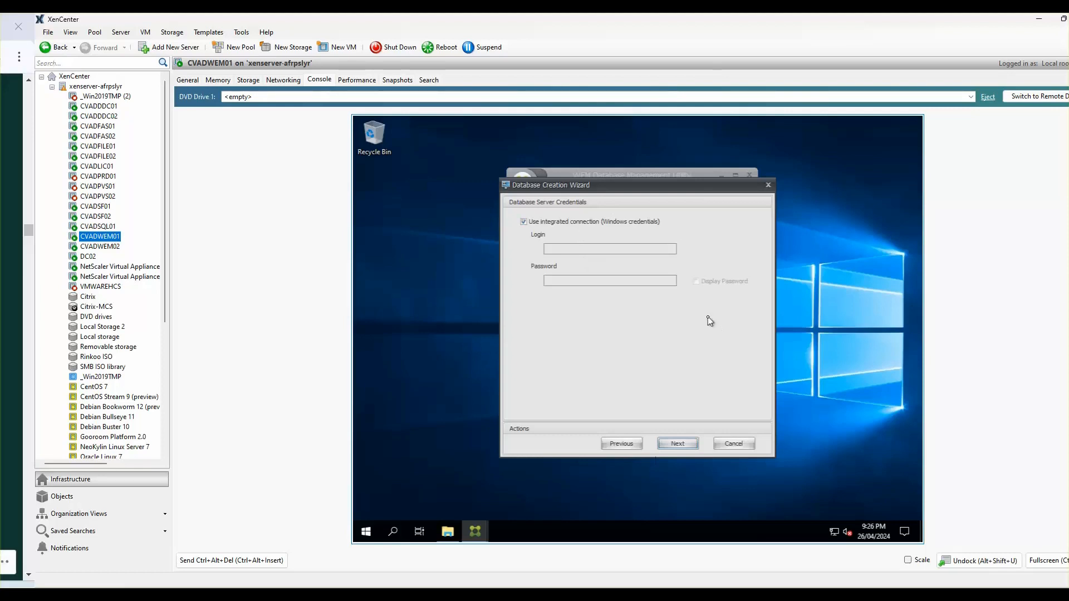
pyautogui.click(683, 444)
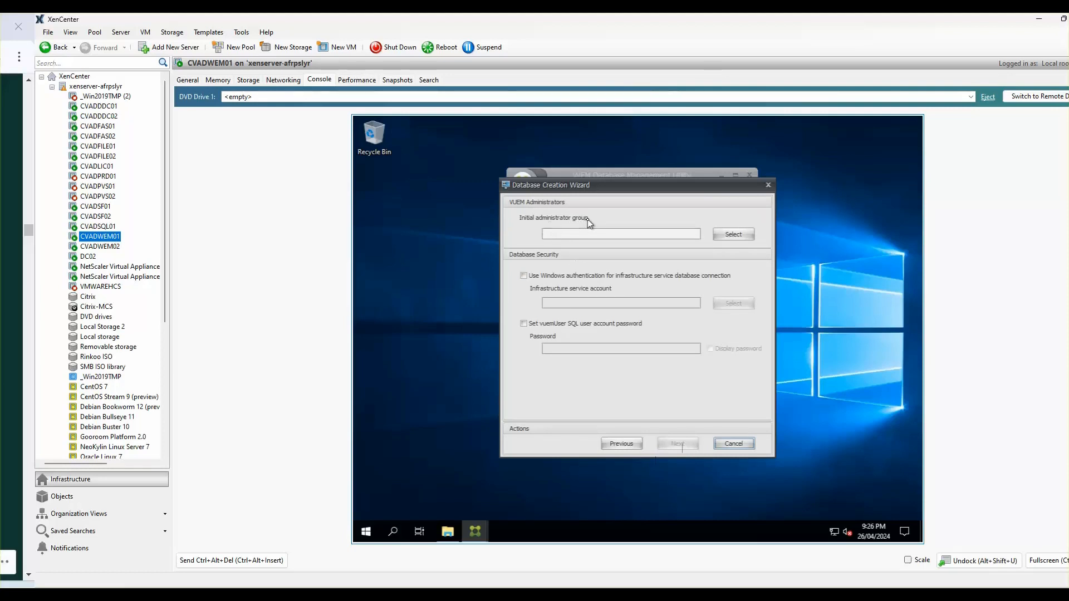
# - Search the domain groups for CITRIX and set CitrixWEM-Admins as the initial administrator group
pyautogui.click(734, 234)
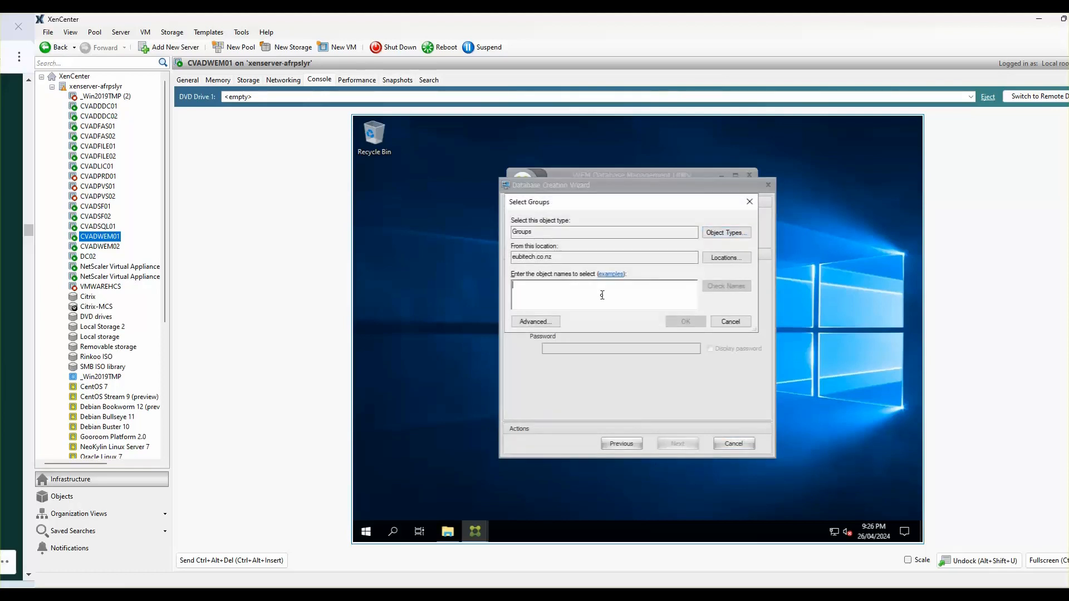
pyautogui.write('CITRIX')
pyautogui.press('Return')
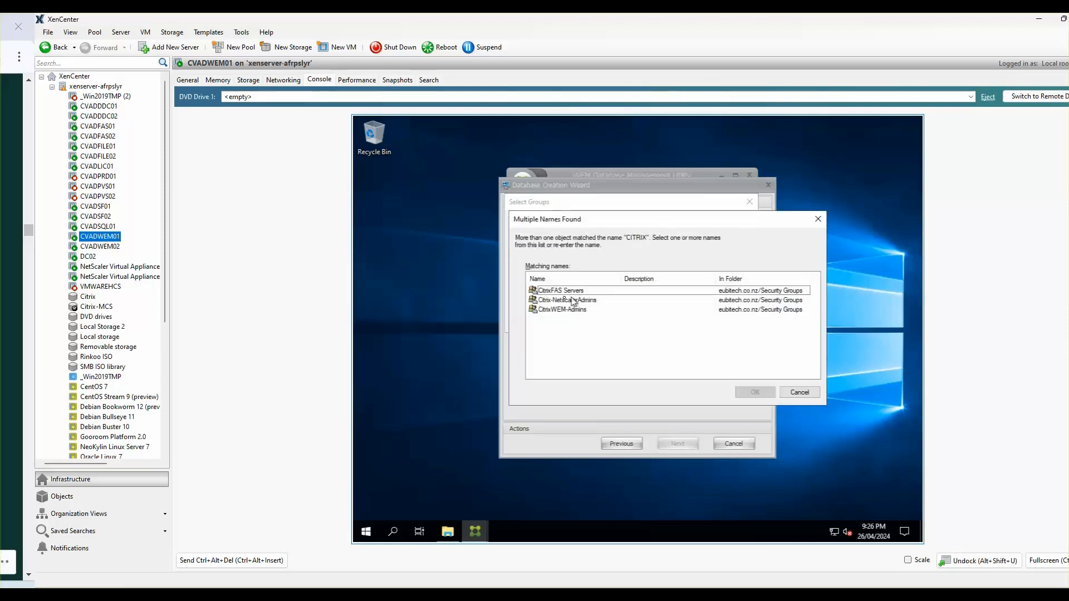
pyautogui.click(559, 309)
pyautogui.click(755, 392)
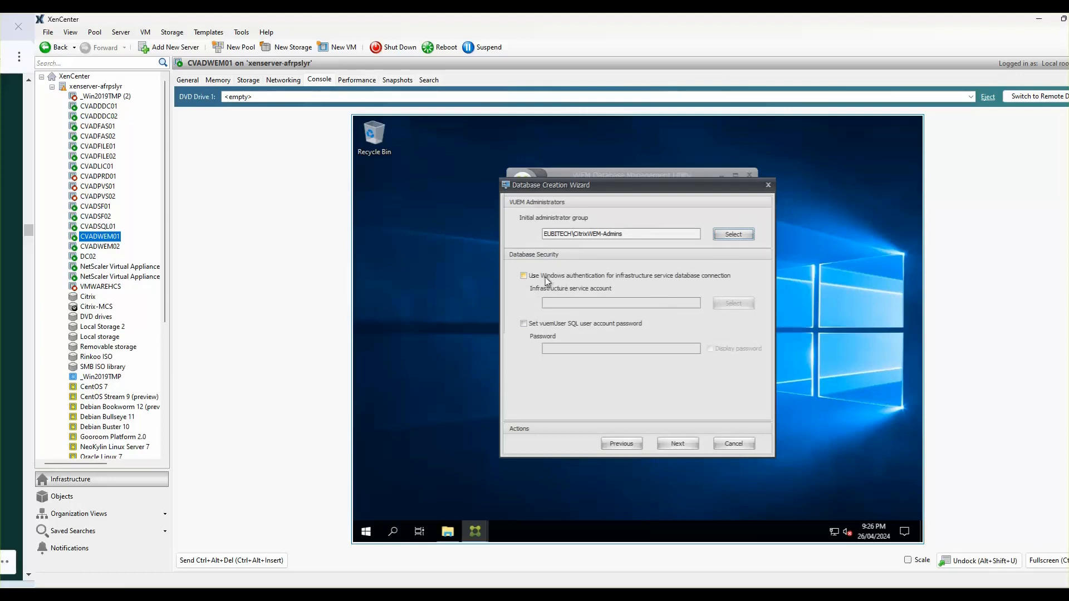
# - Enable Windows authentication for the infrastructure service database connection and choose svc_wem as the infrastructure service account
pyautogui.click(525, 276)
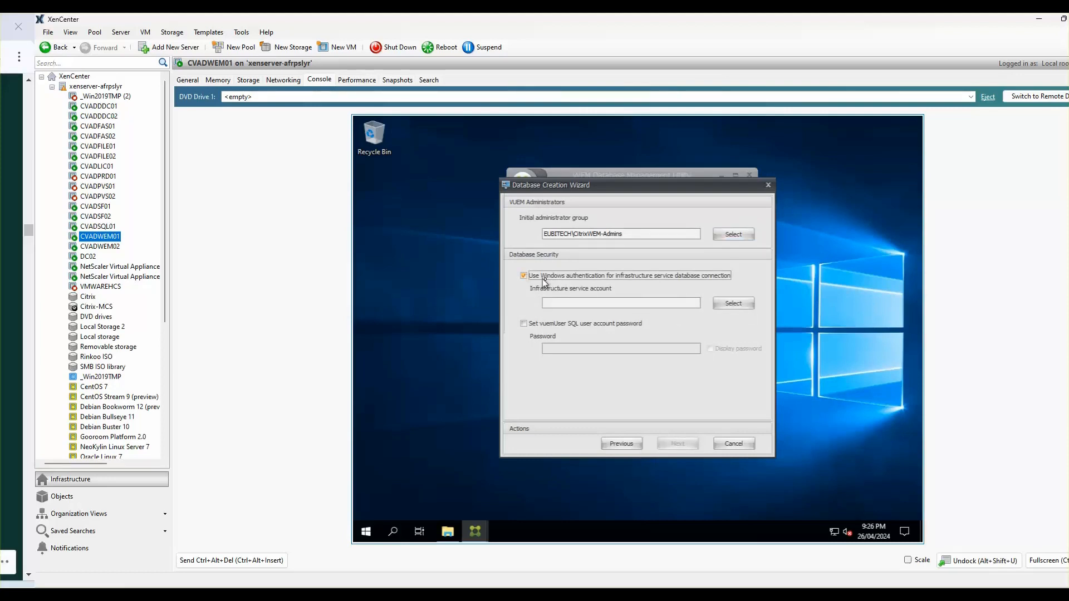
pyautogui.click(588, 303)
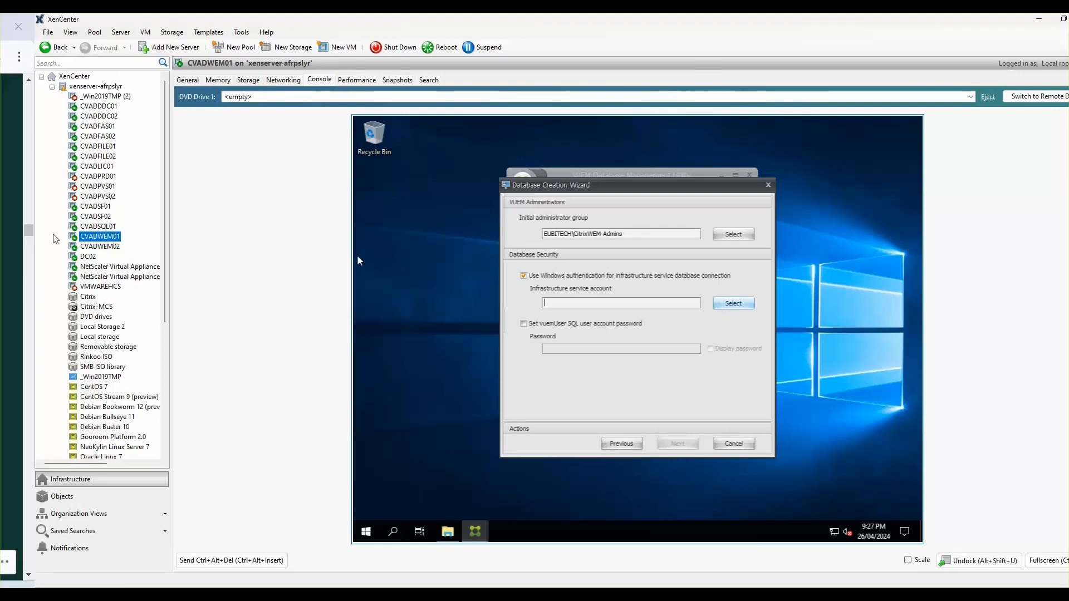
pyautogui.click(735, 307)
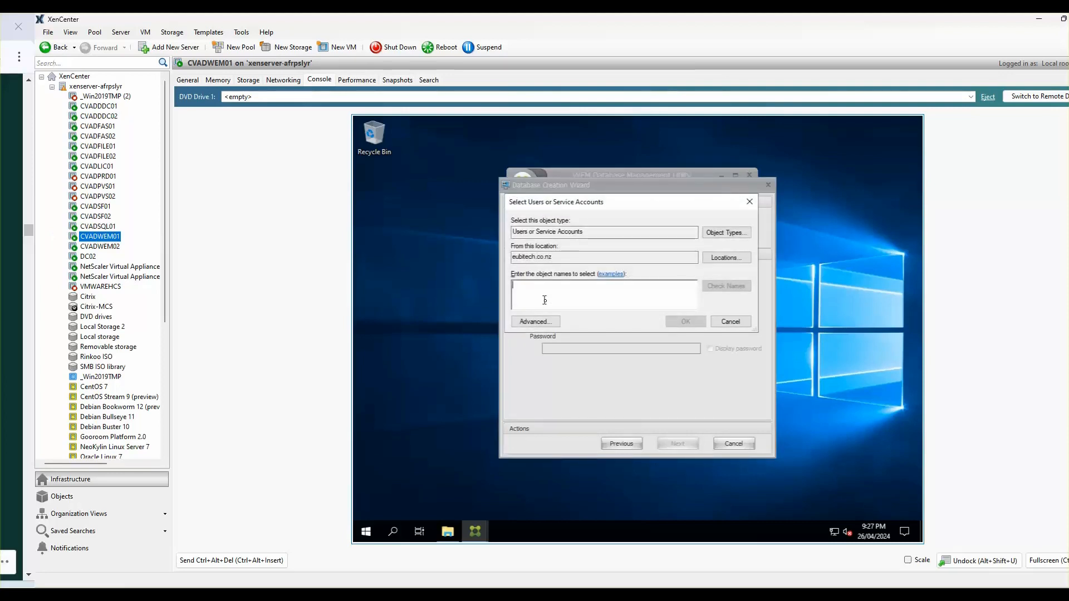
pyautogui.write('svc_wem')
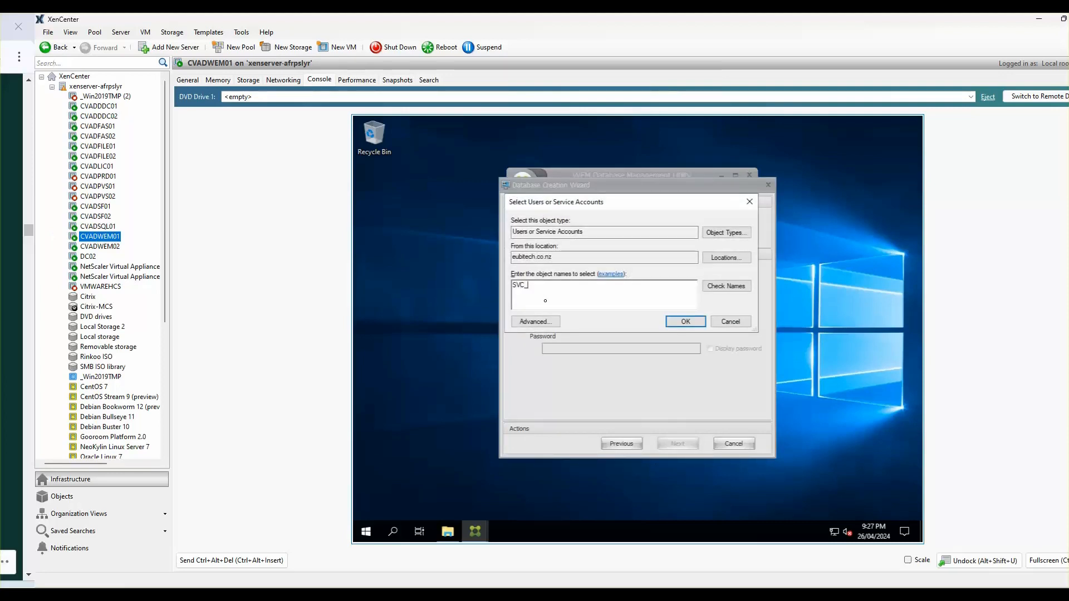
pyautogui.press('Return')
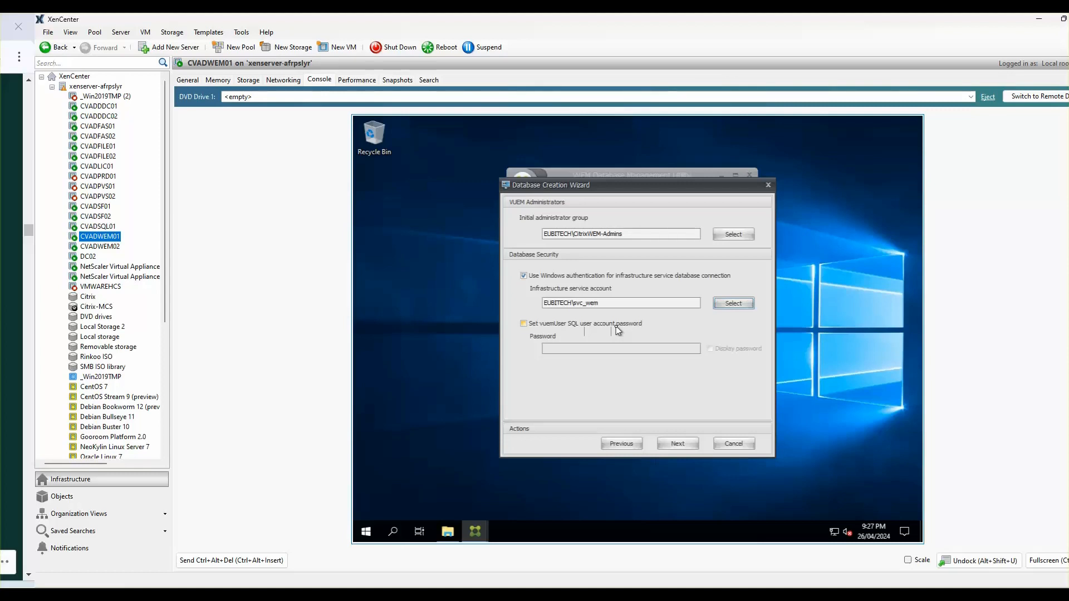
# - Enable a custom vuemUser SQL user account password, enter the password, and proceed to the database information summary
pyautogui.click(524, 323)
pyautogui.click(568, 350)
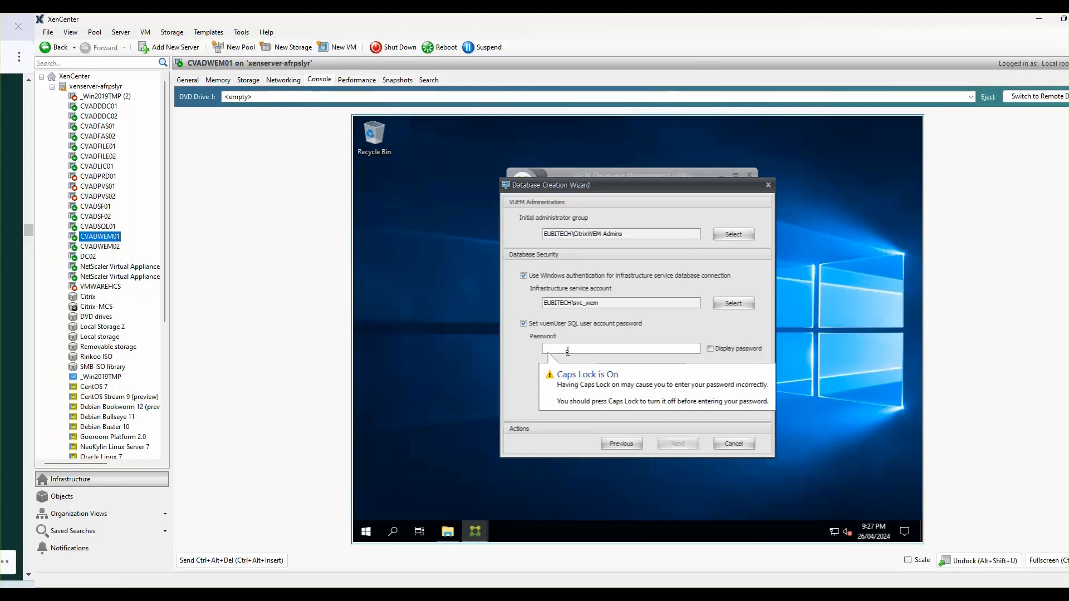
pyautogui.write('•••••••••••')
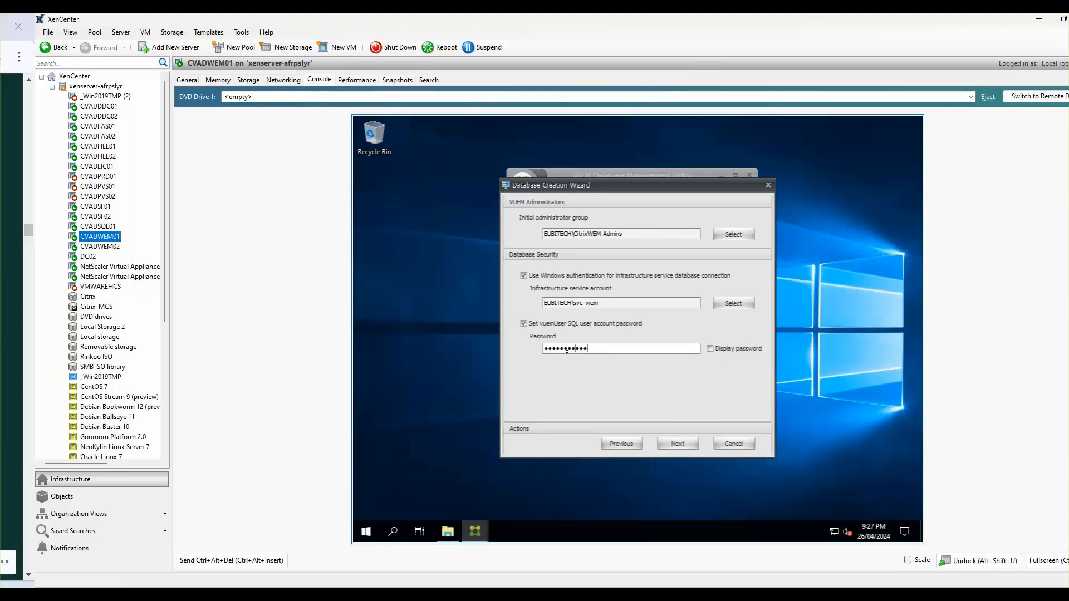
pyautogui.click(679, 447)
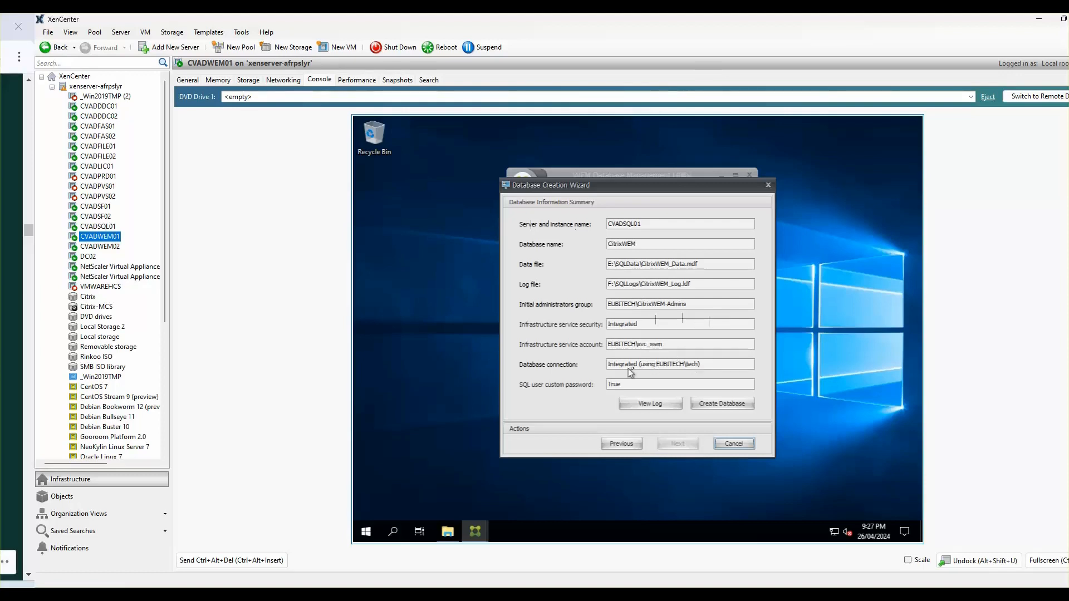
# - Create the CitrixWEM database from the summary and finish the database creation wizard
pyautogui.click(719, 405)
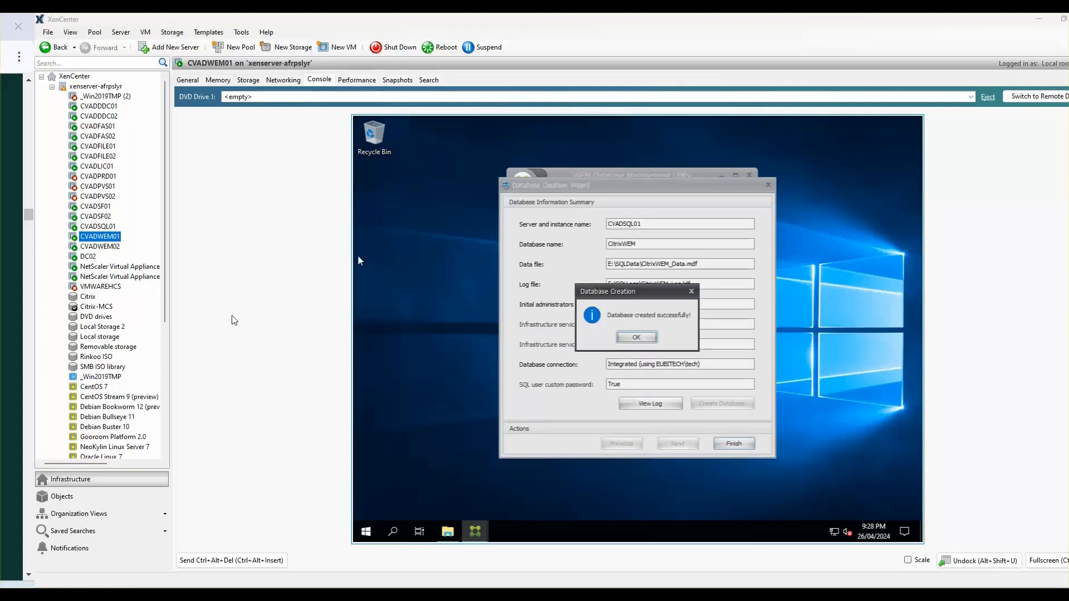
pyautogui.click(633, 324)
pyautogui.click(637, 338)
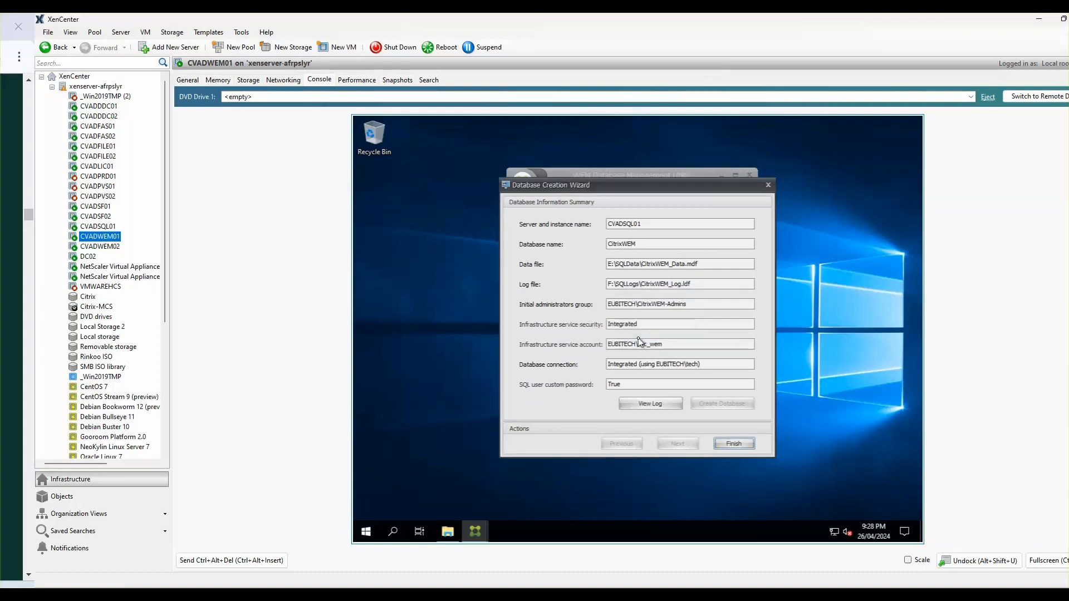
pyautogui.click(734, 444)
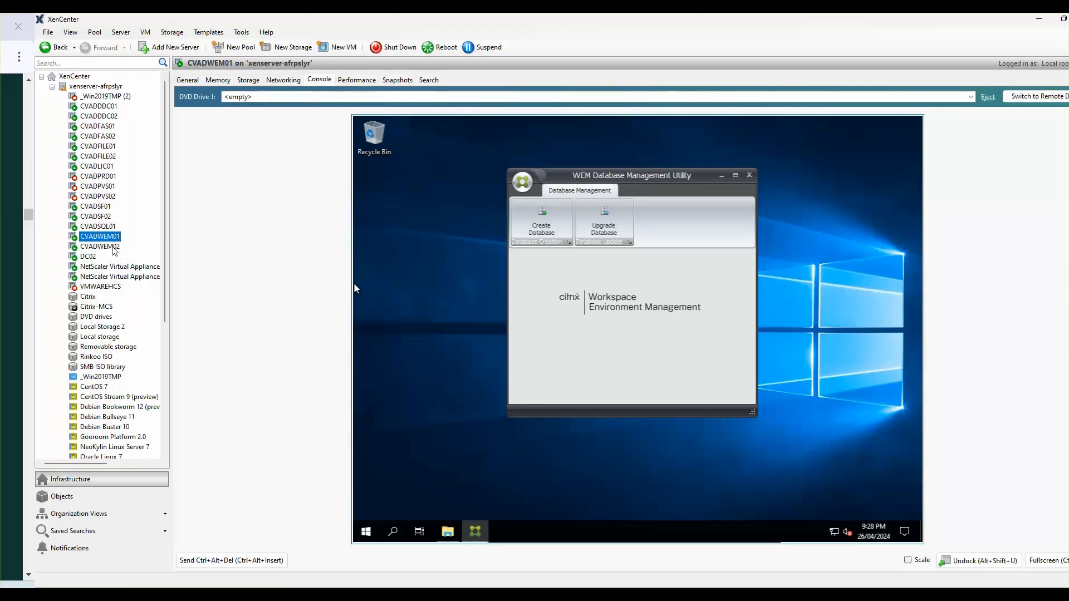
# - Switch to SQL Server Management Studio on CVADSQL01 and check the server's database list for CitrixWEM
pyautogui.click(110, 227)
pyautogui.click(302, 542)
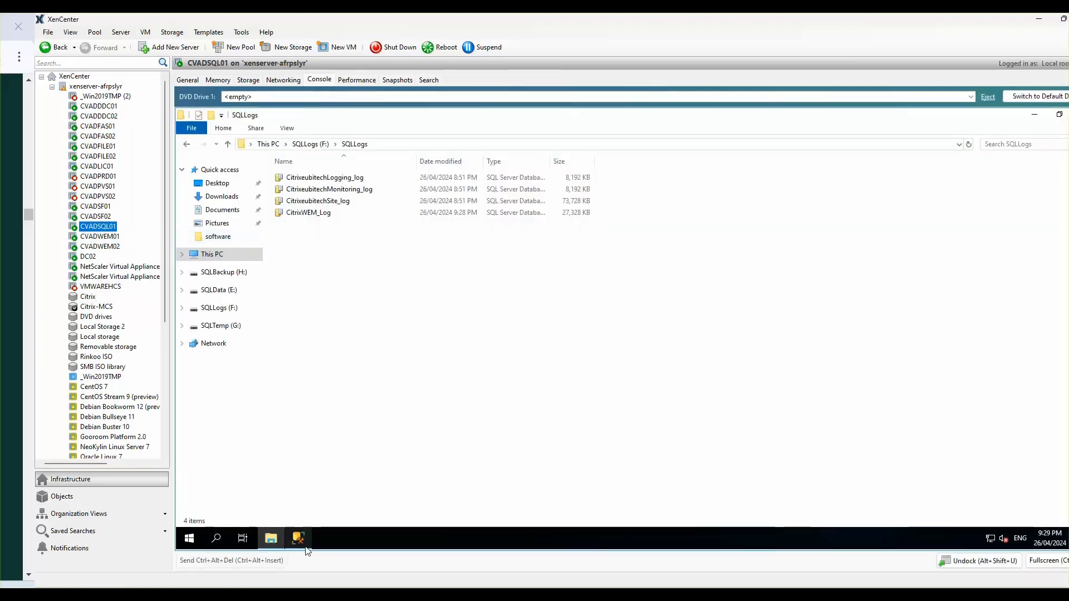
pyautogui.click(222, 213)
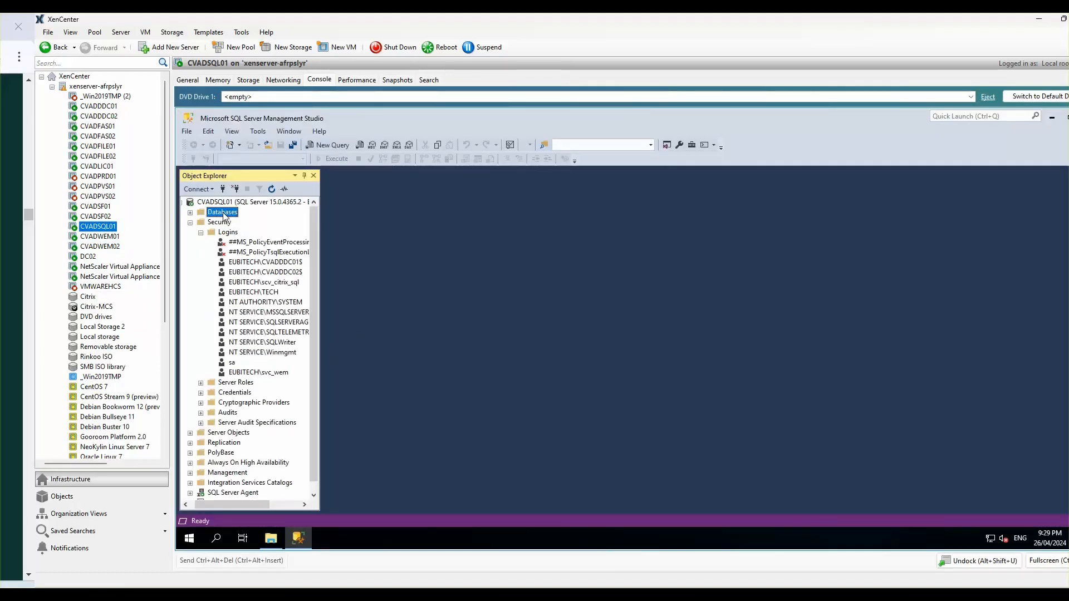
pyautogui.click(190, 222)
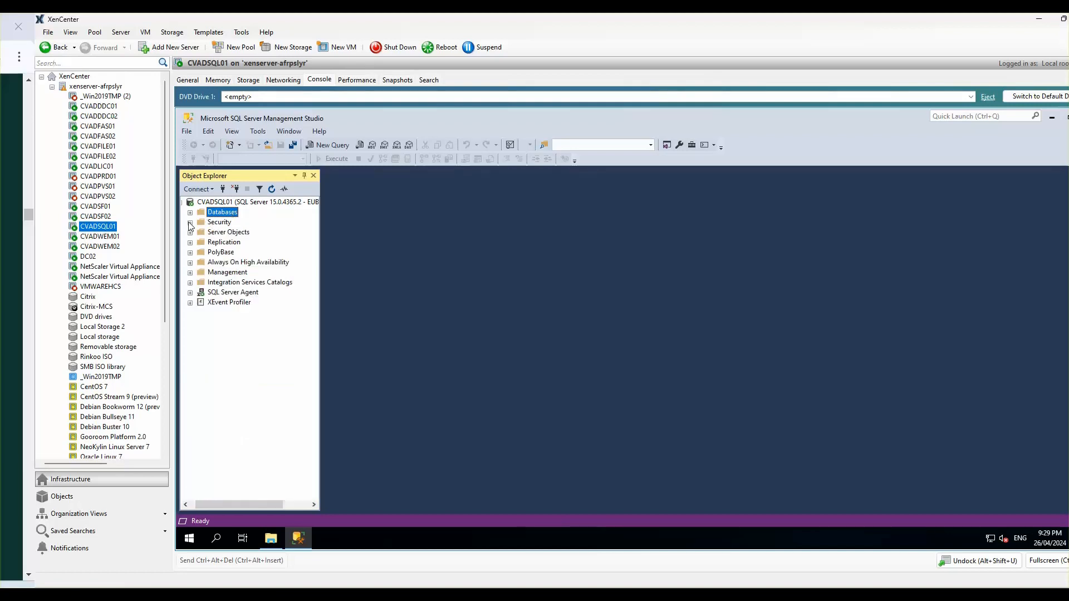
pyautogui.click(239, 202)
pyautogui.doubleClick(217, 213)
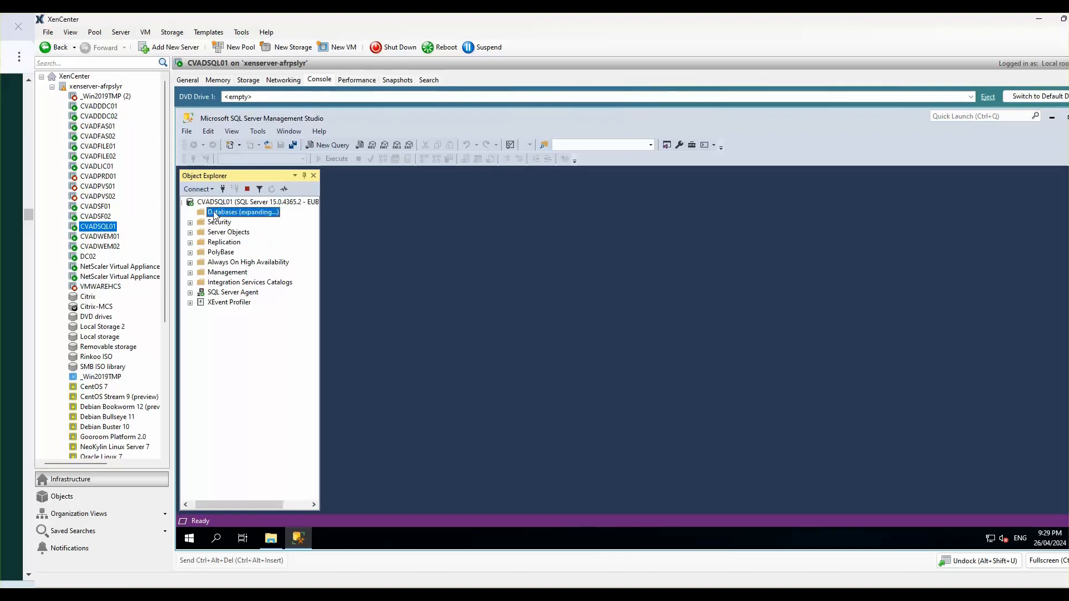
pyautogui.click(236, 273)
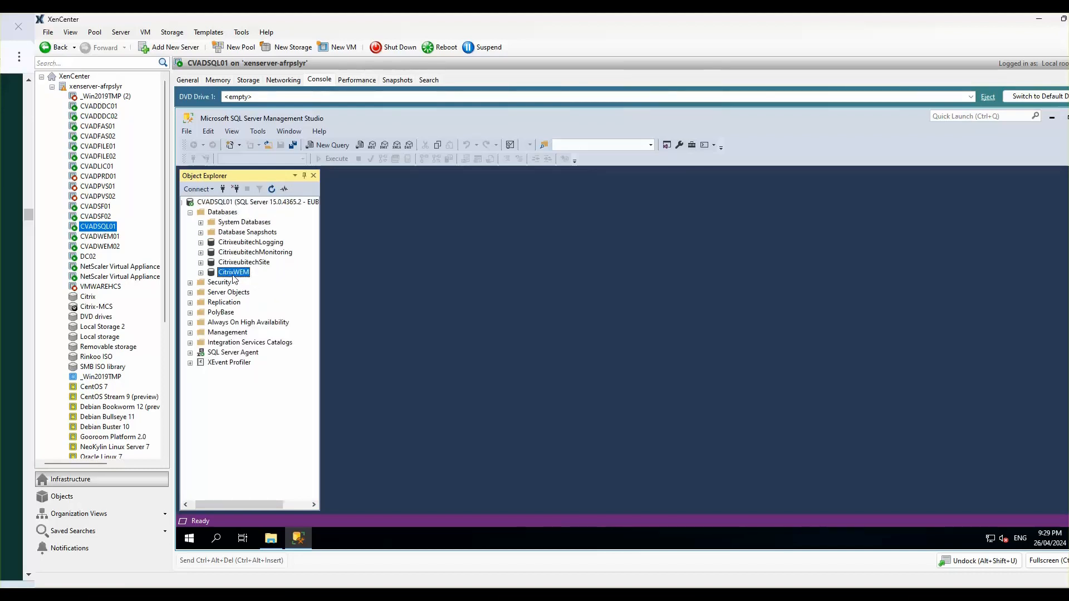
# - On CVADWEM01, run the Citrix Workspace Environment Management Console installer, accept the license terms, and start the installation with the default settings
pyautogui.click(105, 236)
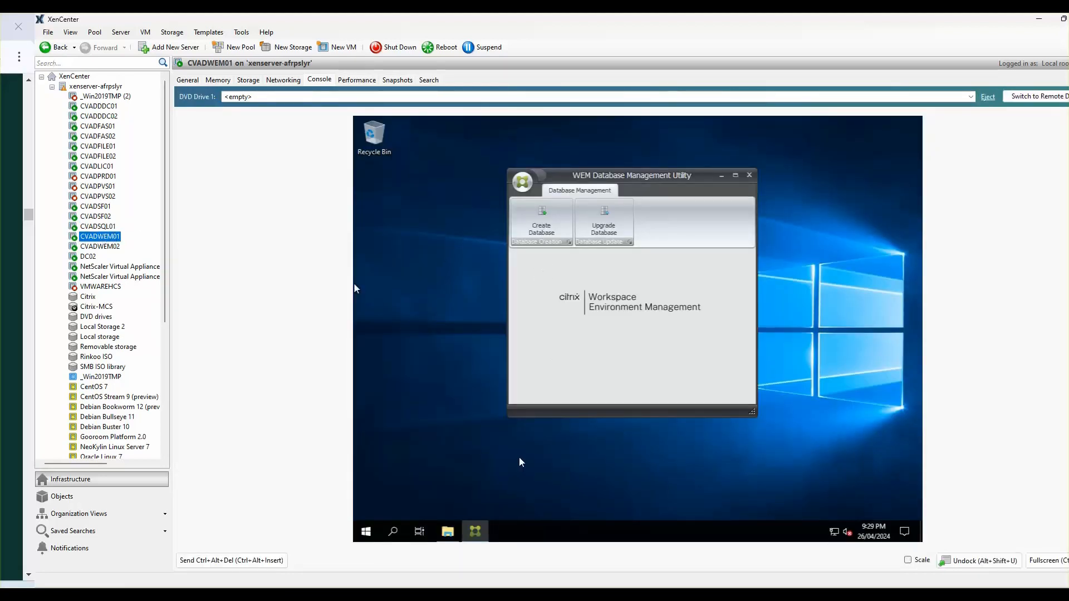
pyautogui.rightClick(452, 529)
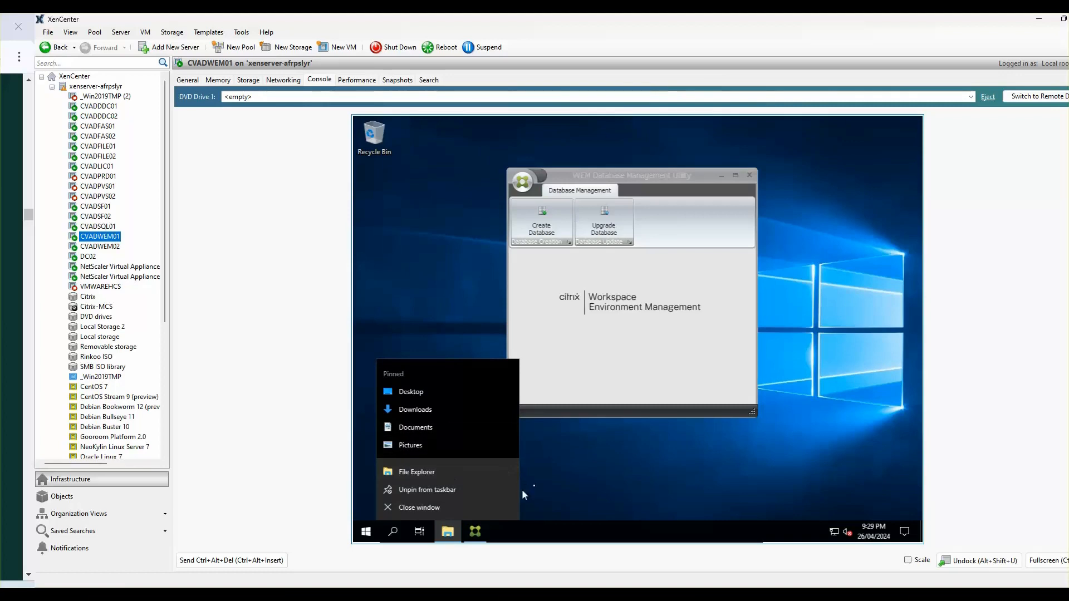
pyautogui.click(439, 533)
pyautogui.click(438, 533)
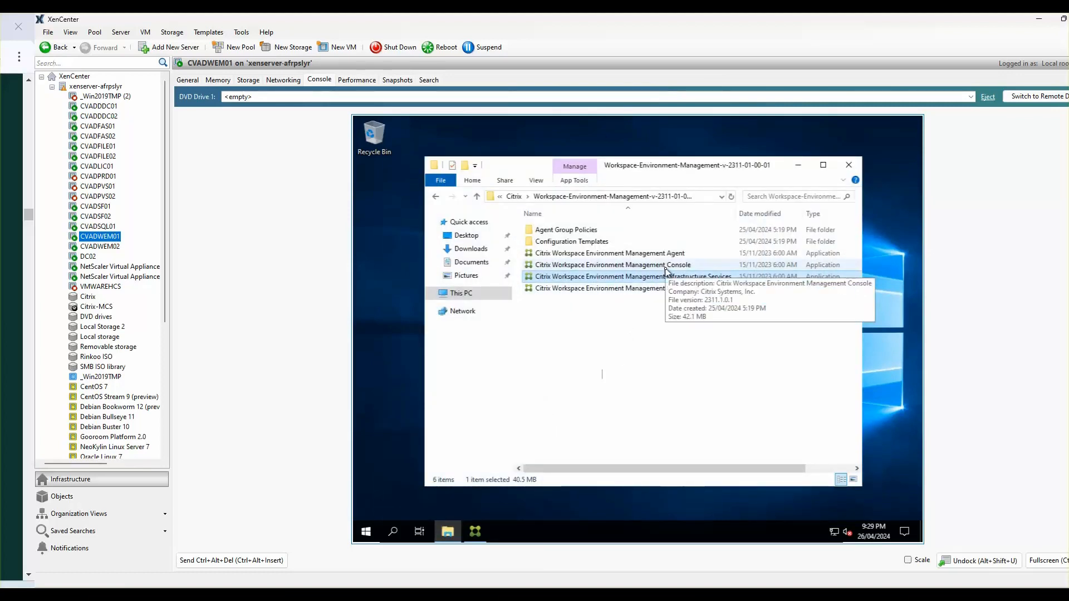
pyautogui.doubleClick(666, 267)
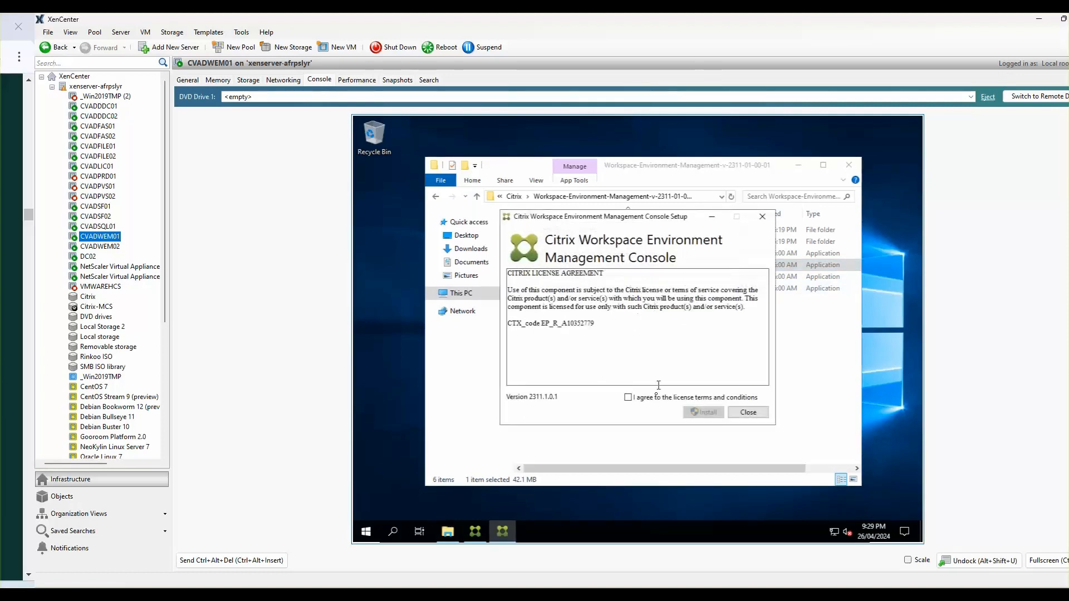
pyautogui.click(650, 399)
pyautogui.click(704, 411)
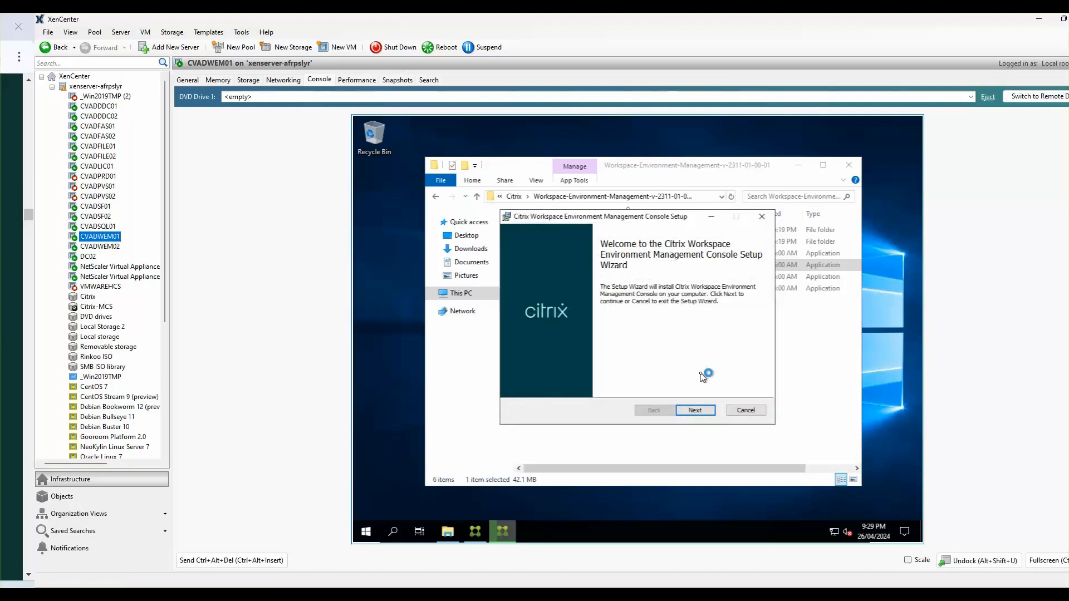
pyautogui.click(698, 412)
pyautogui.click(696, 411)
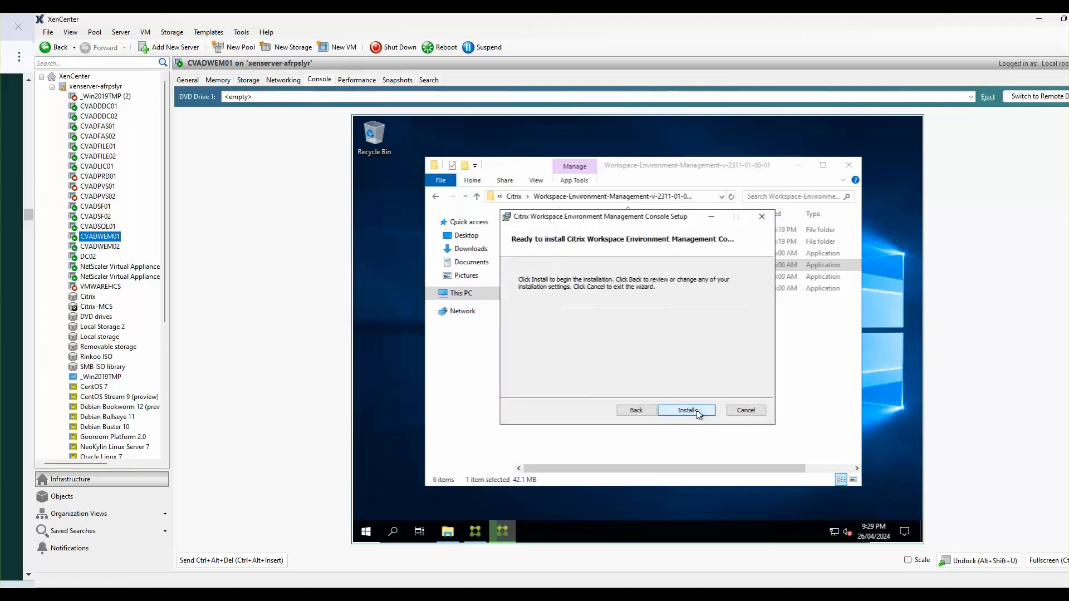
pyautogui.click(696, 411)
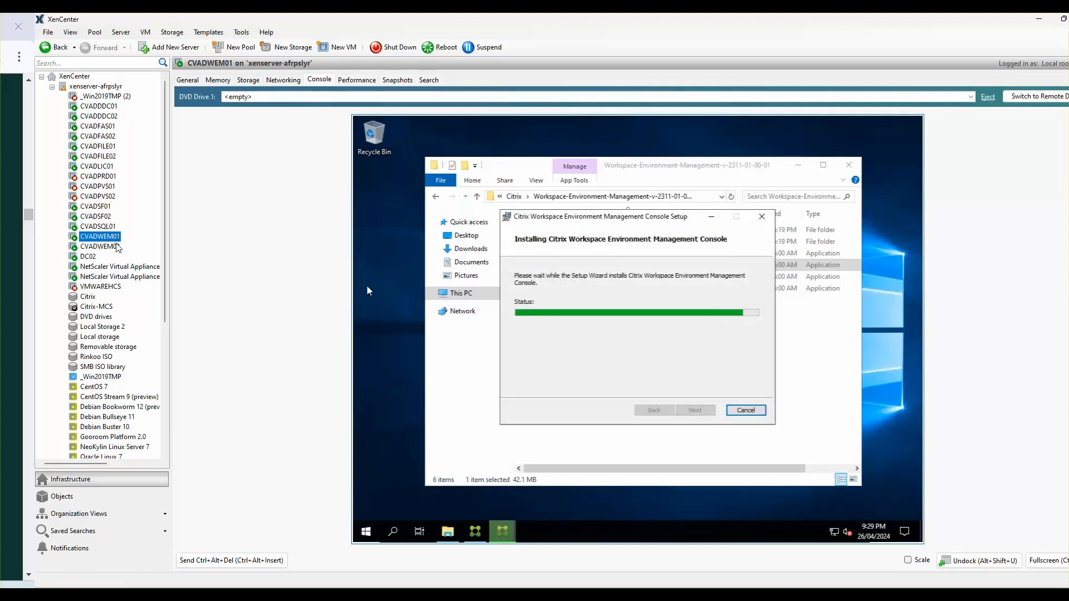
# - On CVADWEM02, finish the Infrastructure Services setup and close its installer without launching the Database Management Utility
pyautogui.click(106, 247)
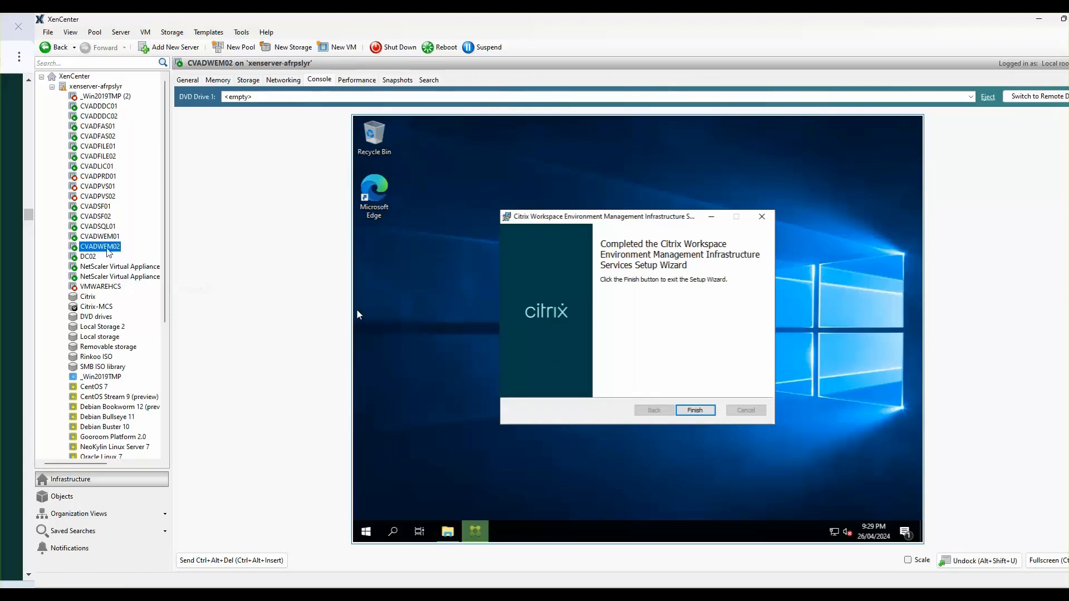
pyautogui.click(693, 409)
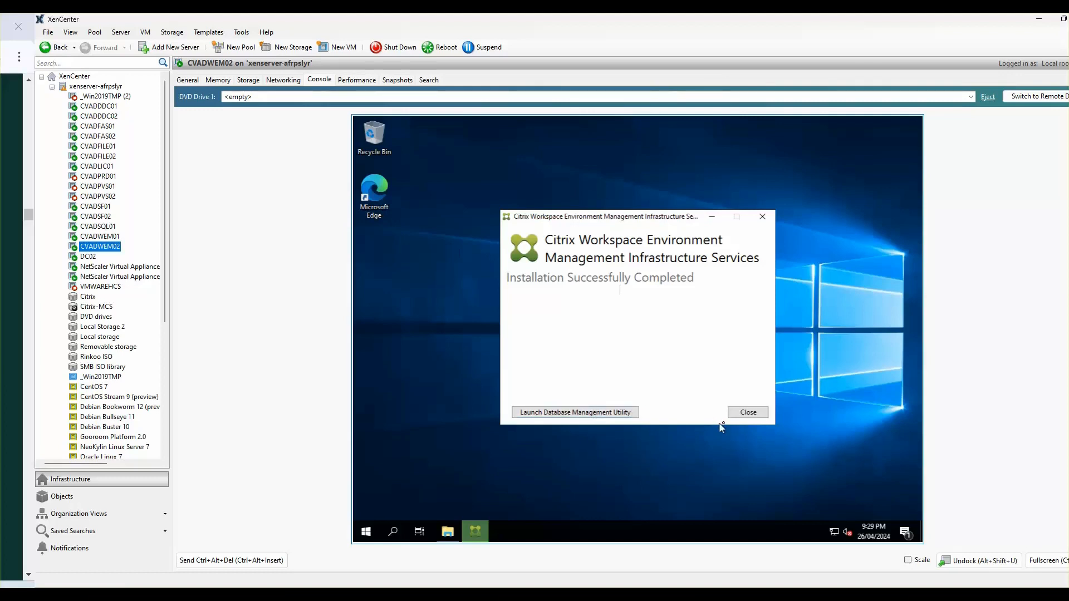
pyautogui.click(751, 417)
# - Install Citrix Workspace Environment Management Console on CVADWEM02, accepting the license terms and default settings, and close the installer
pyautogui.click(447, 532)
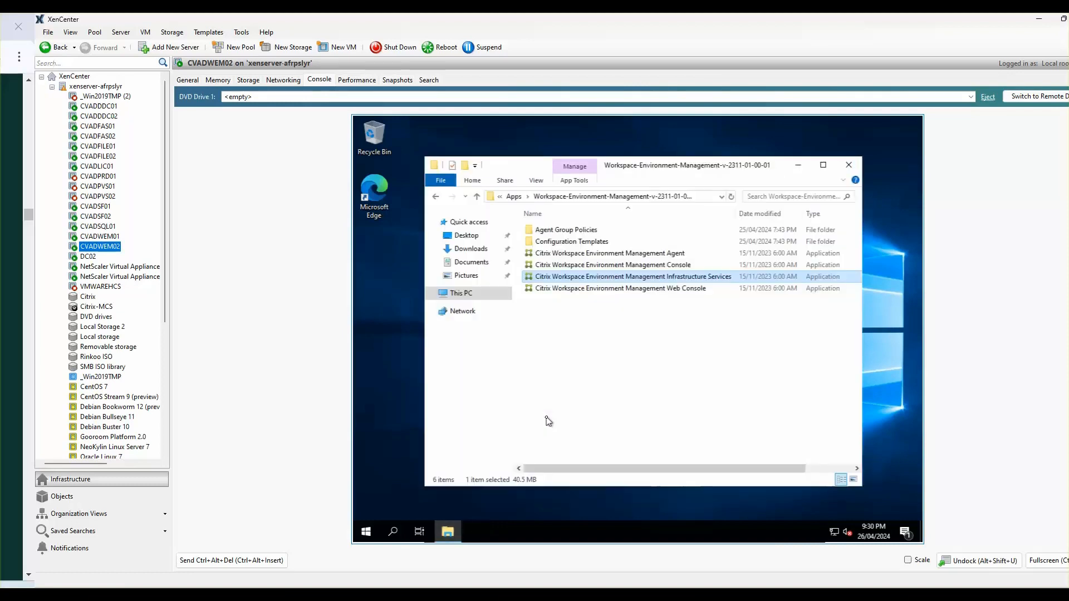
pyautogui.doubleClick(673, 268)
pyautogui.click(647, 399)
pyautogui.click(693, 413)
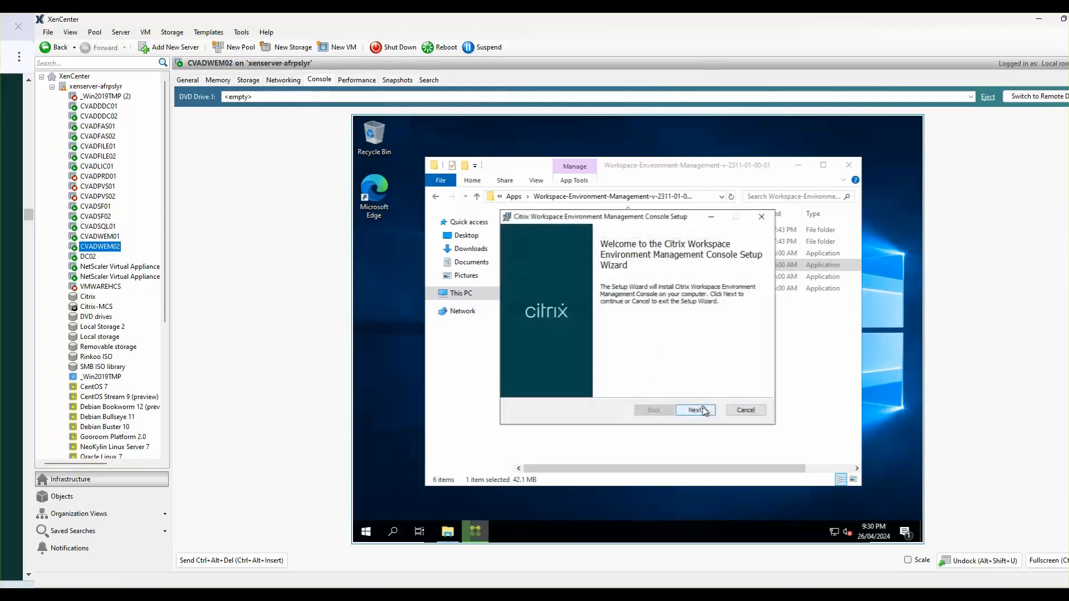
pyautogui.click(696, 410)
pyautogui.click(696, 410)
pyautogui.click(696, 410)
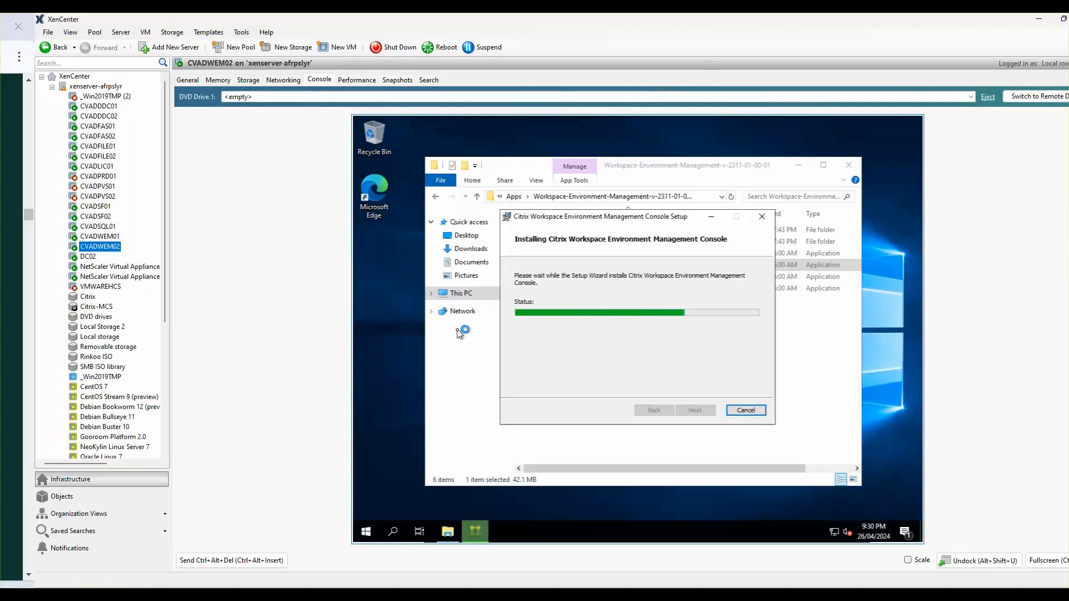
pyautogui.click(692, 412)
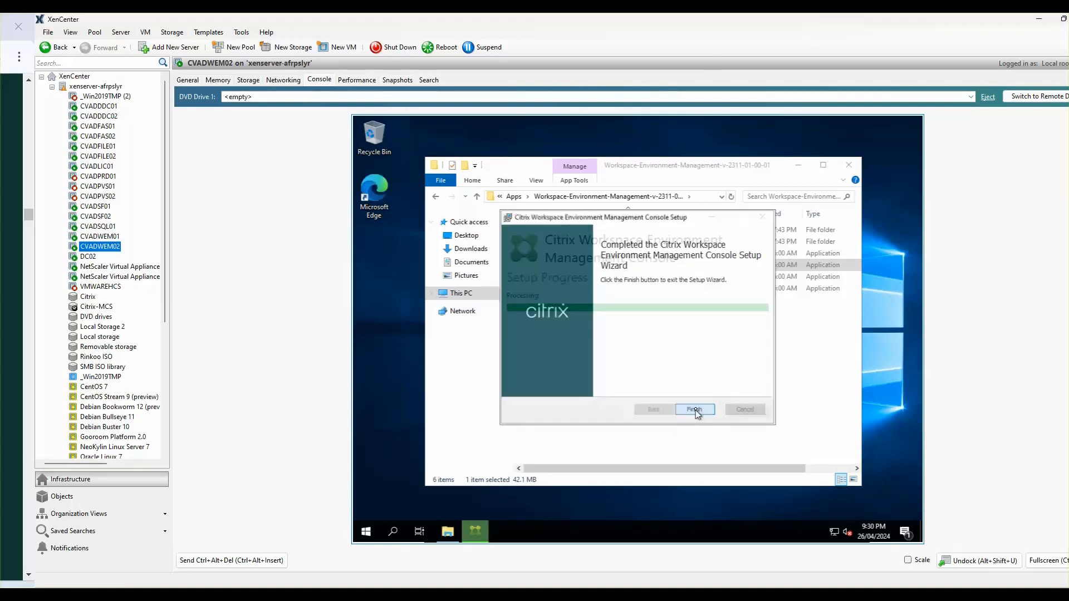
pyautogui.click(748, 413)
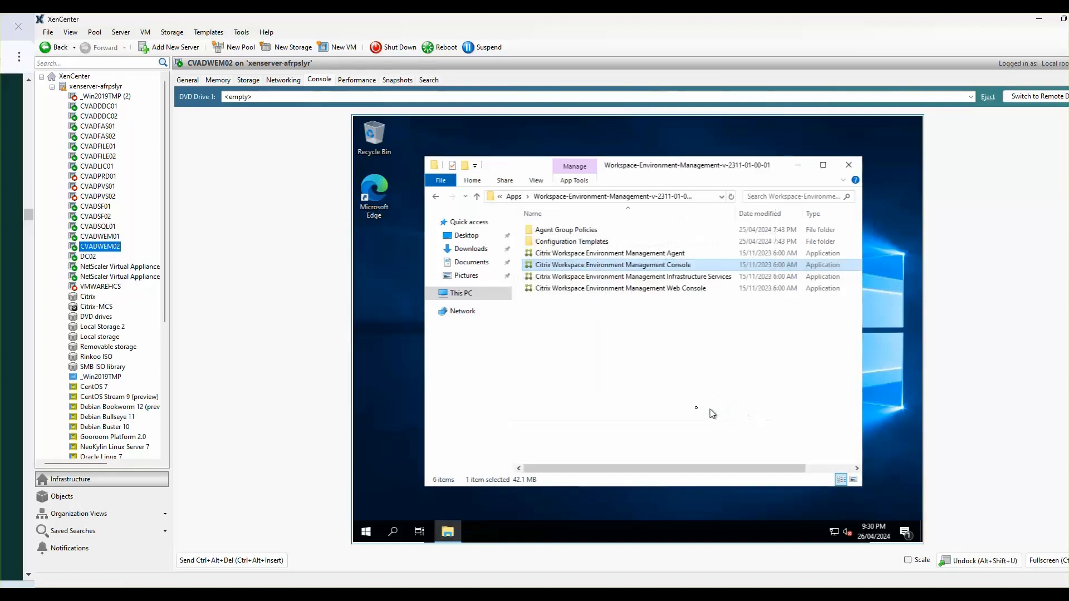
# - Switch to CVADWEM01, finish the WEM Console setup wizard, and close the installer
pyautogui.click(112, 238)
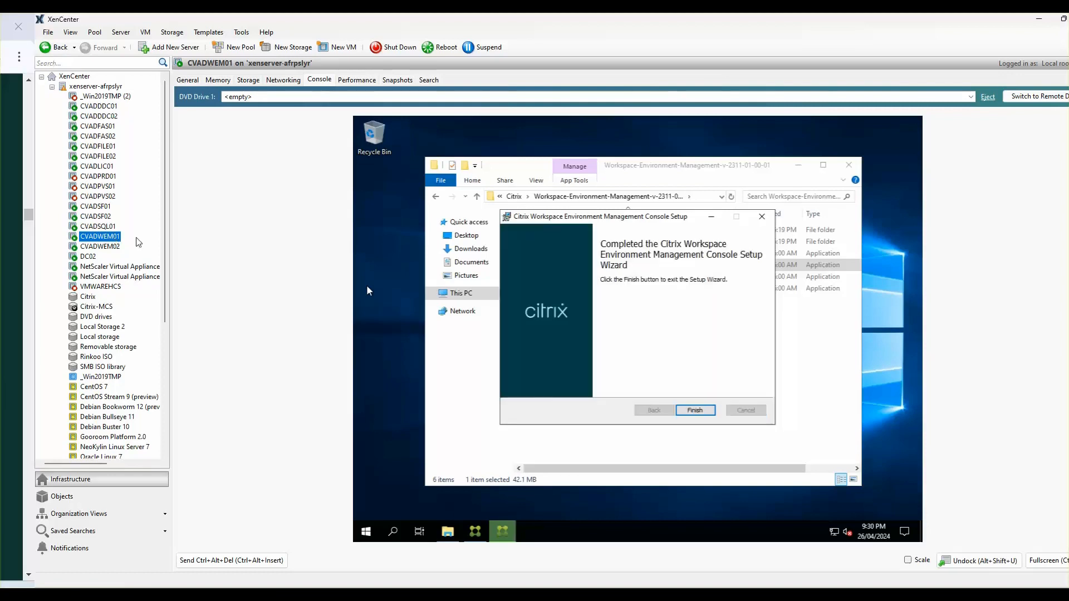
pyautogui.click(695, 411)
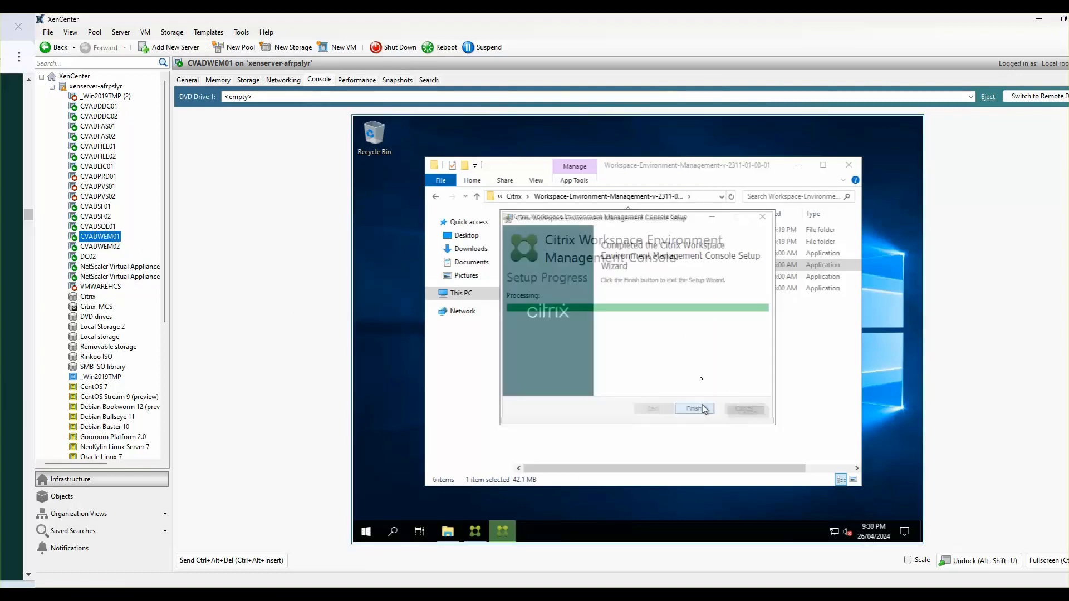
pyautogui.click(746, 413)
pyautogui.click(781, 341)
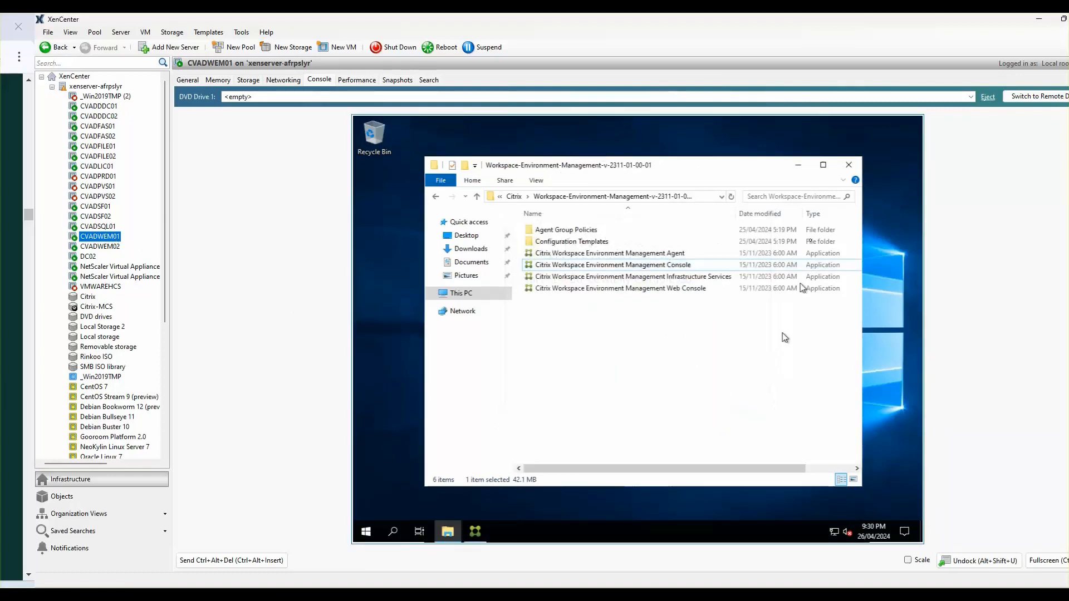
# - Minimize the installer folder window and exit the WEM Database Management Utility
pyautogui.click(800, 167)
pyautogui.click(749, 176)
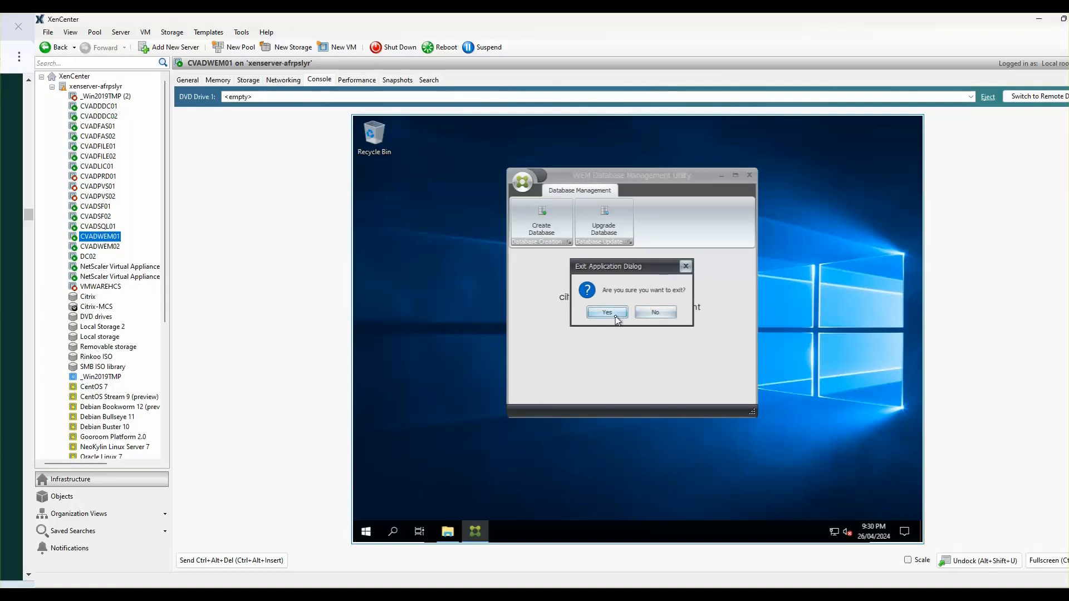
pyautogui.click(607, 313)
# - Open WEM Infrastructure Service Configuration on CVADWEM01, set the database server to CVADSQL01 with its database name, and keep the default network ports
pyautogui.click(366, 531)
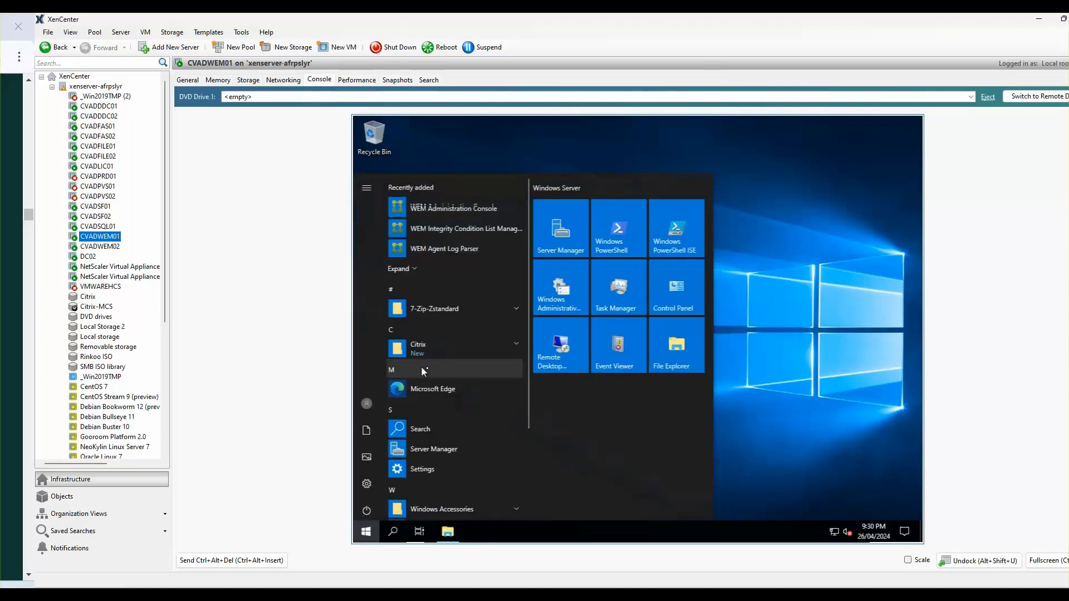
pyautogui.click(446, 348)
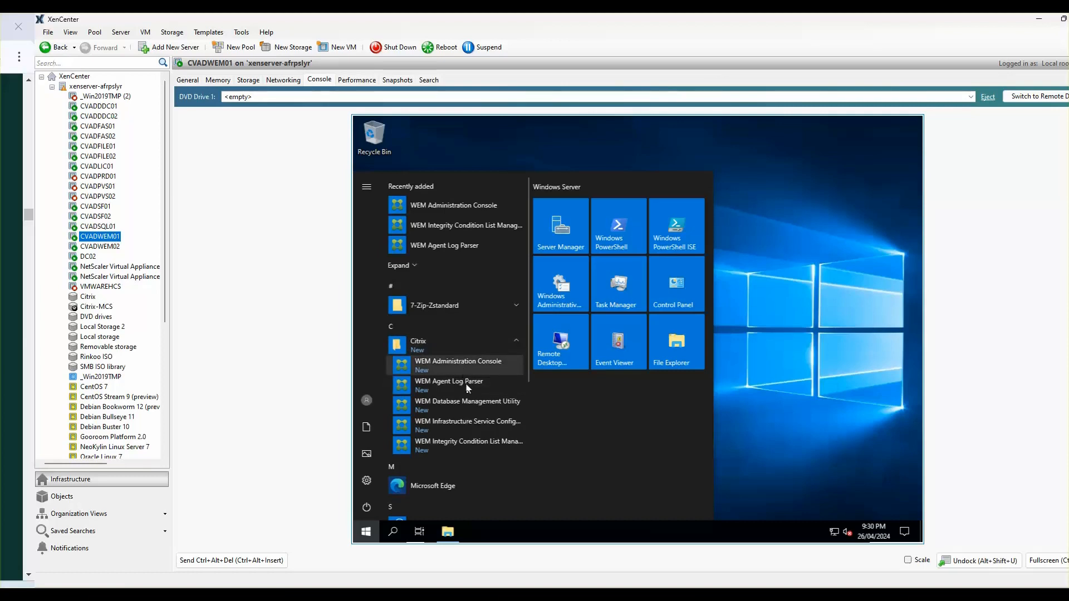
pyautogui.click(453, 427)
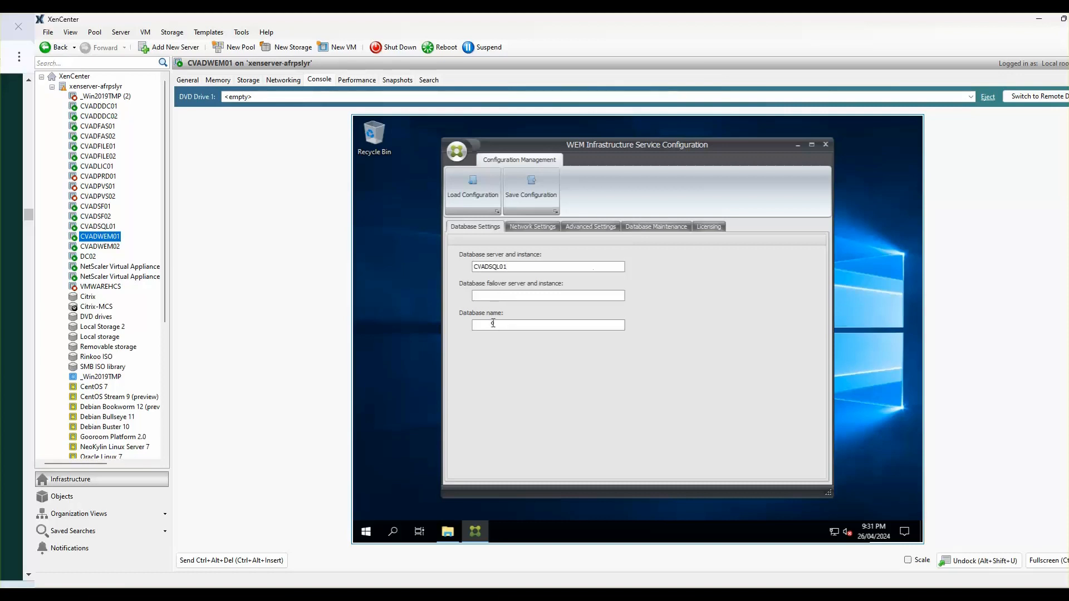
pyautogui.press('BackSpace')
pyautogui.press('BackSpace')
pyautogui.press('BackSpace')
pyautogui.press('BackSpace')
pyautogui.press('BackSpace')
pyautogui.click(531, 230)
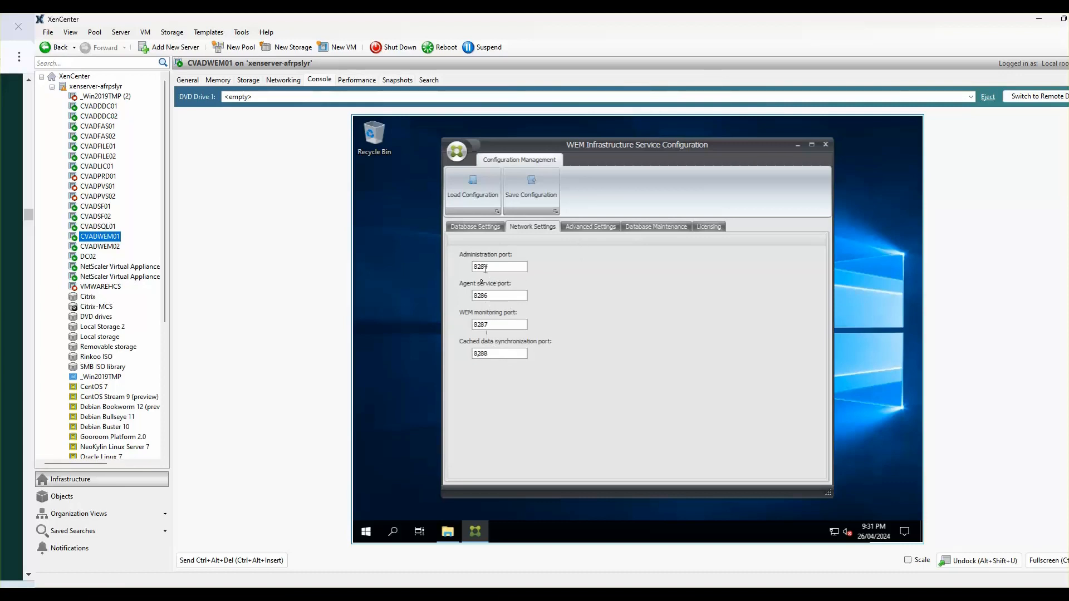
# - Enable Windows account impersonation, choose svc_wem as the infrastructure service account, and enter the service account password
pyautogui.click(589, 227)
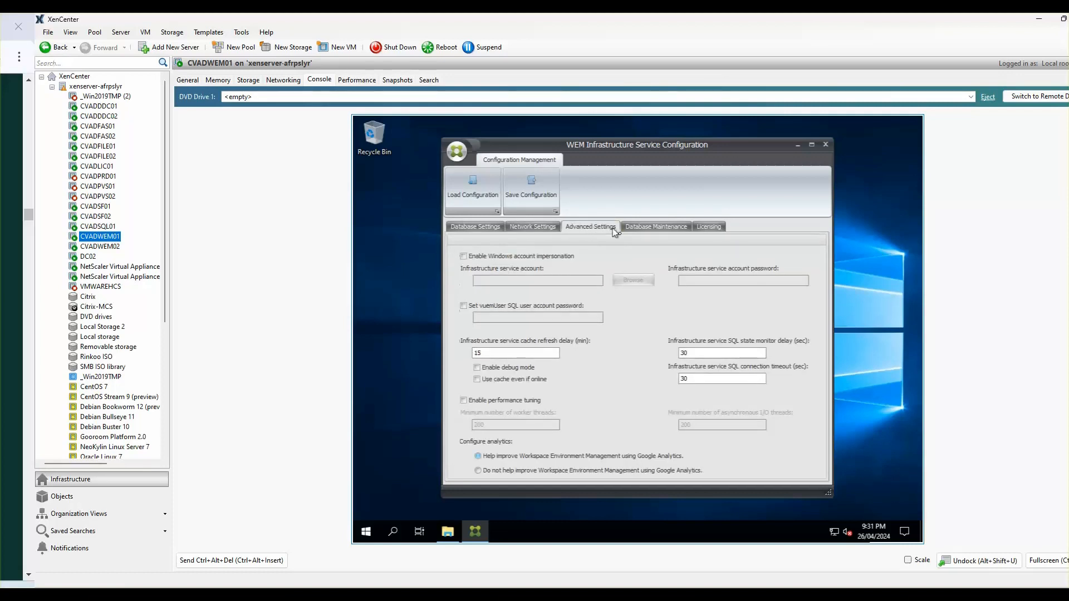
pyautogui.click(471, 256)
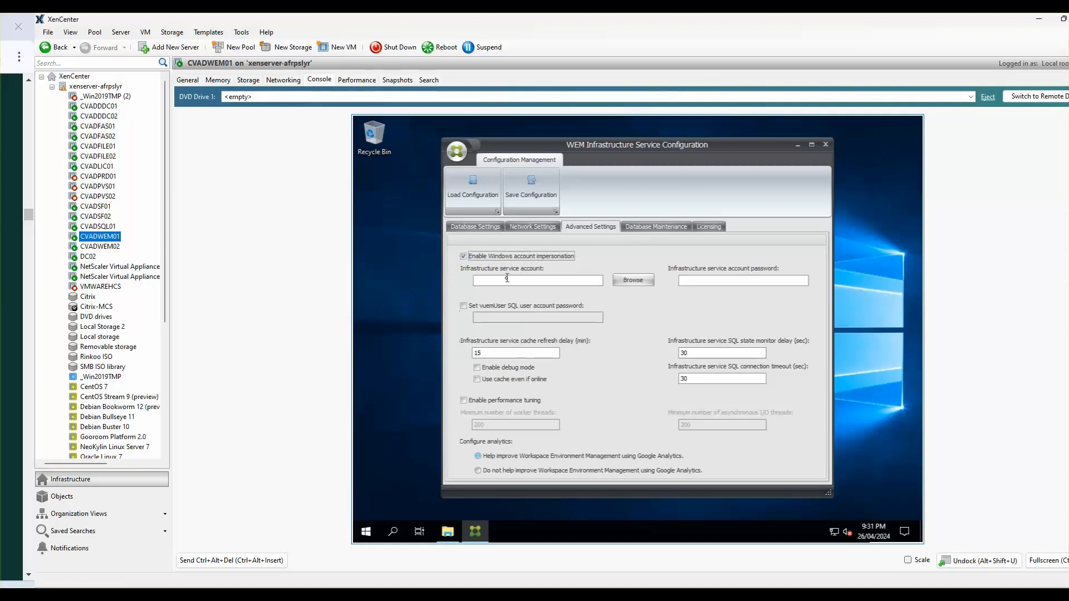
pyautogui.click(632, 285)
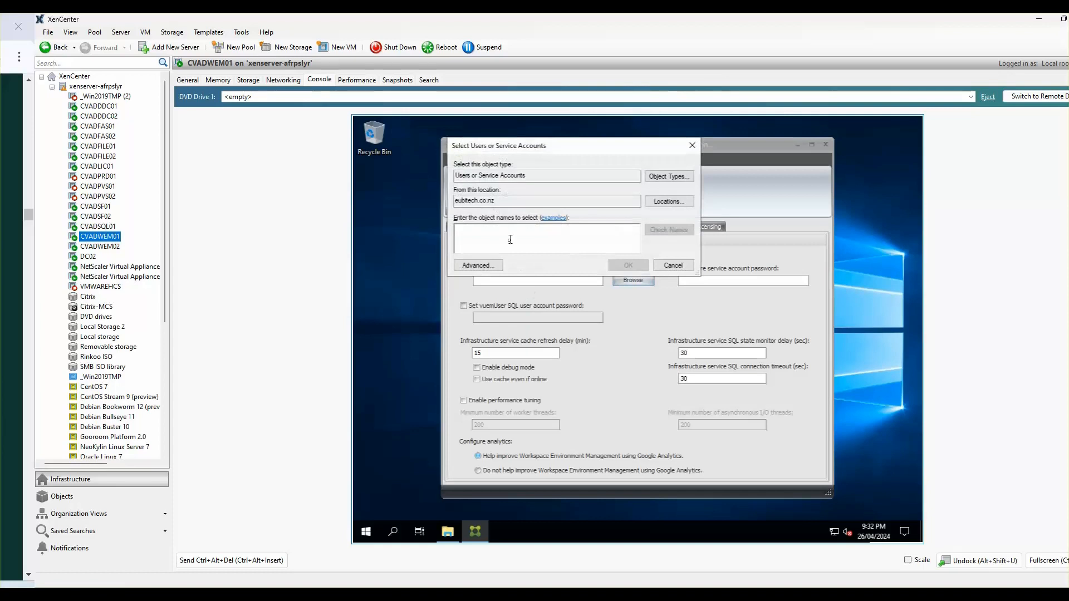
pyautogui.write('SVC_wem')
pyautogui.press('Return')
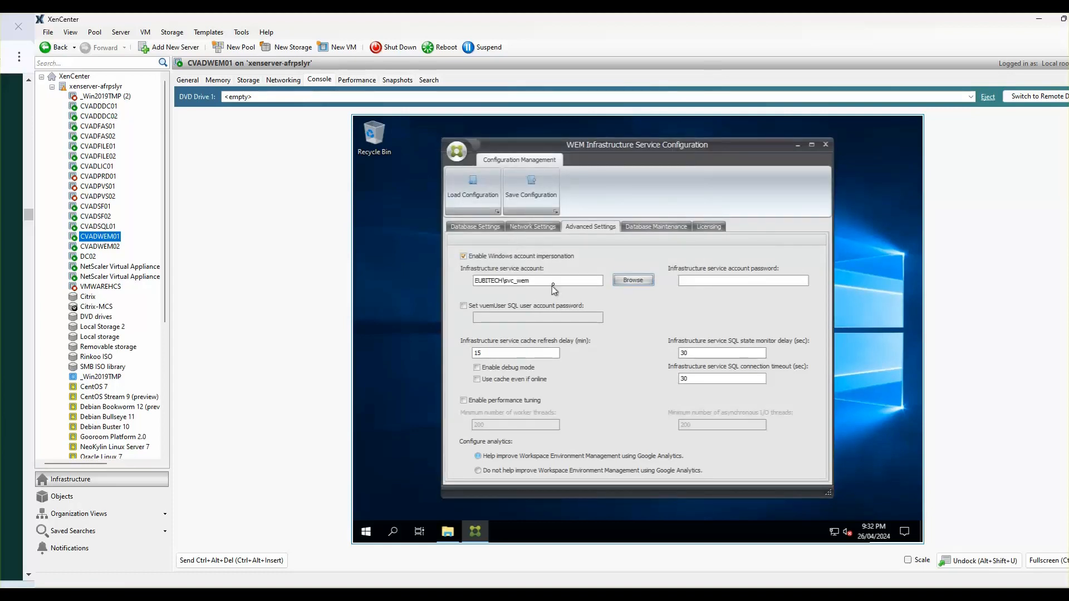
pyautogui.click(715, 282)
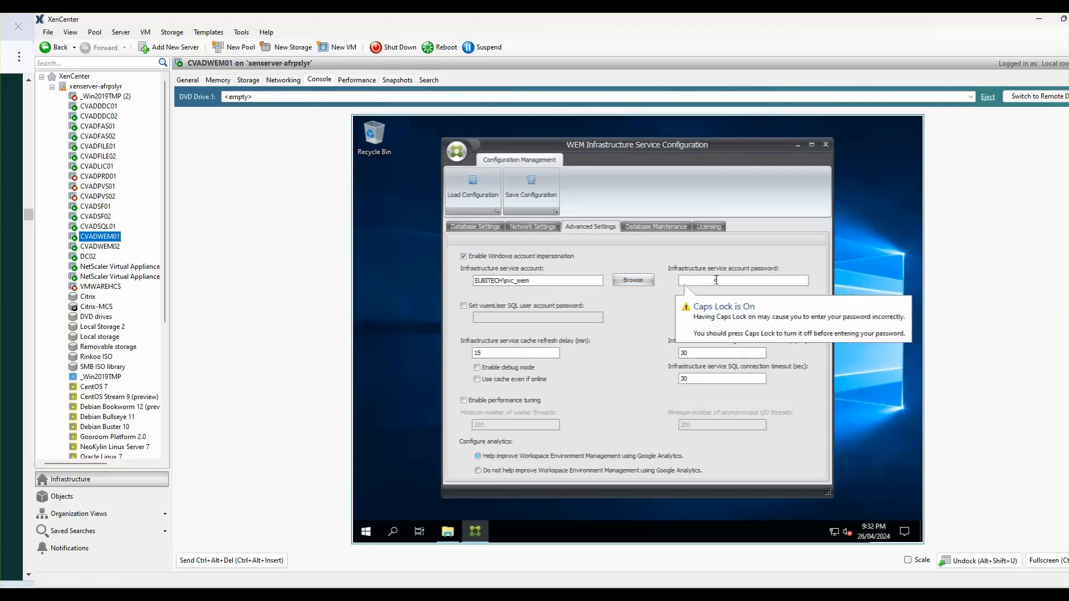
pyautogui.write('***')
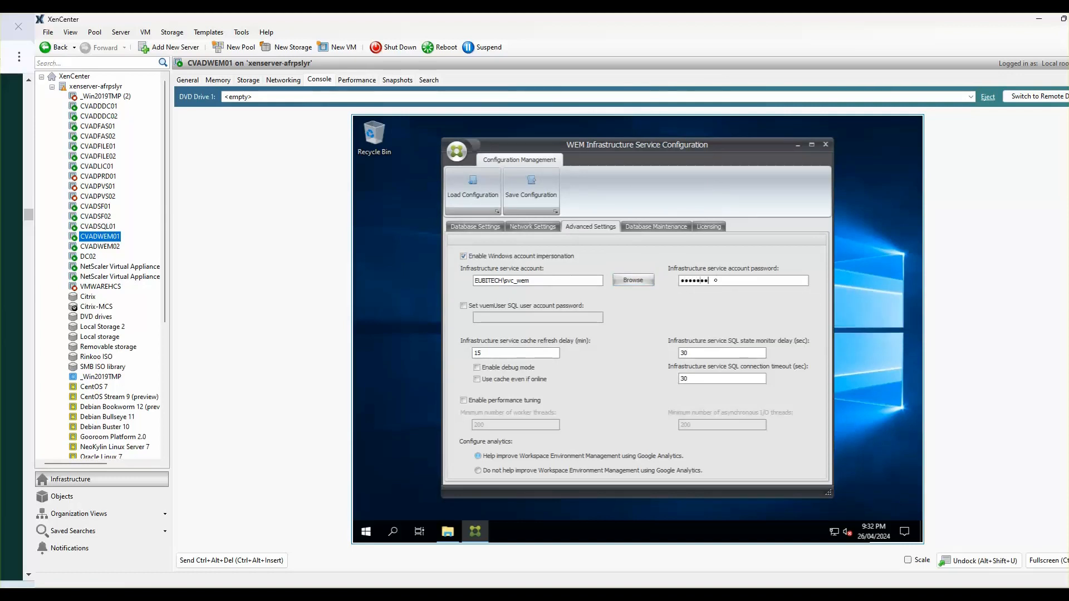
# - Enable setting the vuemUser SQL user account password and enter that password
pyautogui.click(532, 306)
pyautogui.click(509, 316)
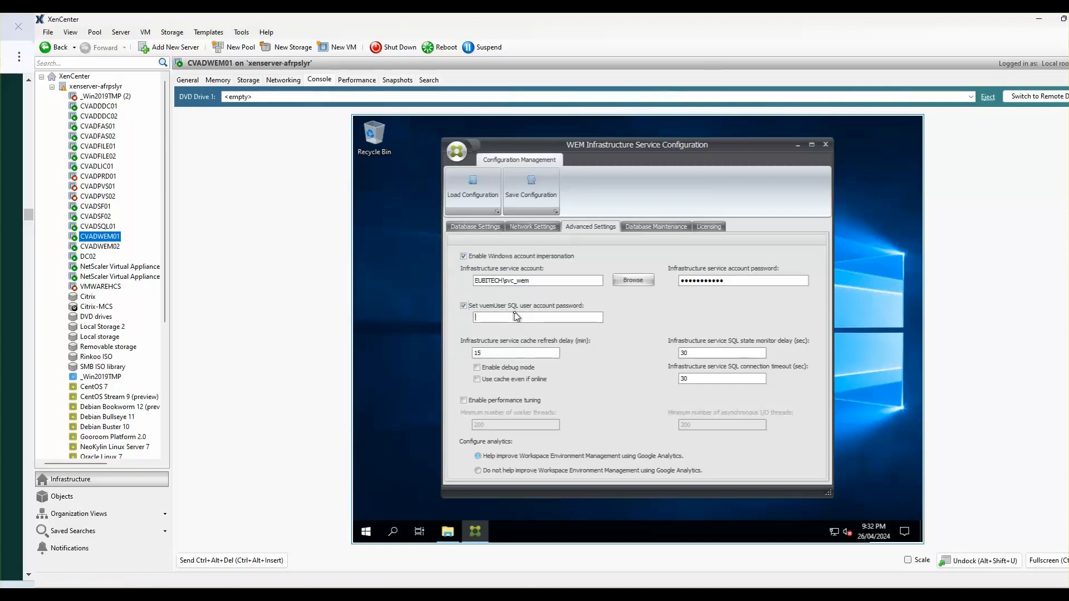
pyautogui.write('••••••••••')
# - Enable performance tuning with Google Analytics declined, and turn on scheduled database maintenance with the default retention values
pyautogui.click(464, 401)
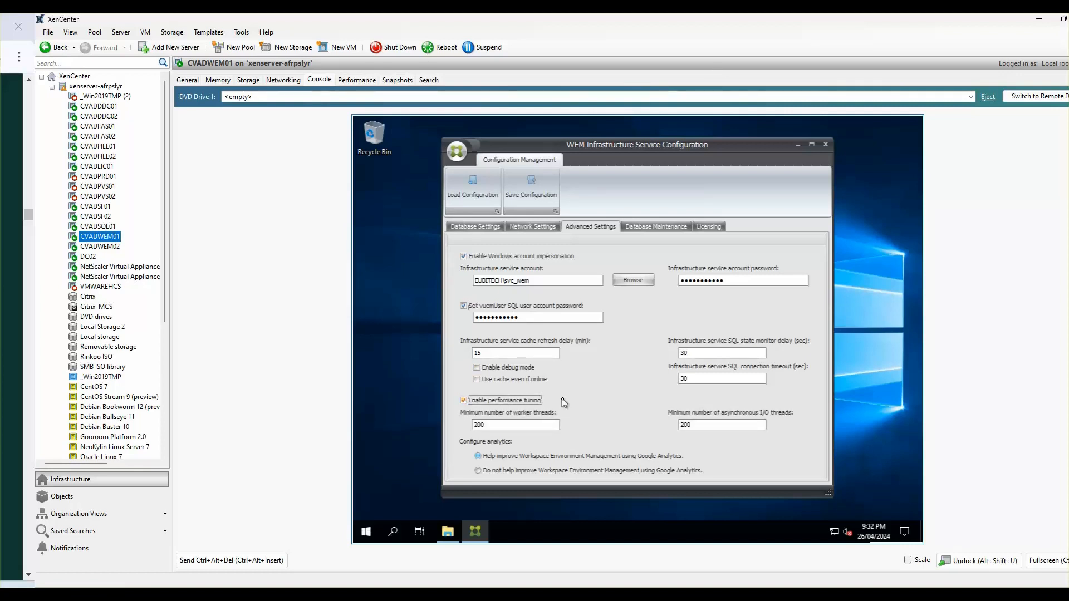
pyautogui.click(481, 471)
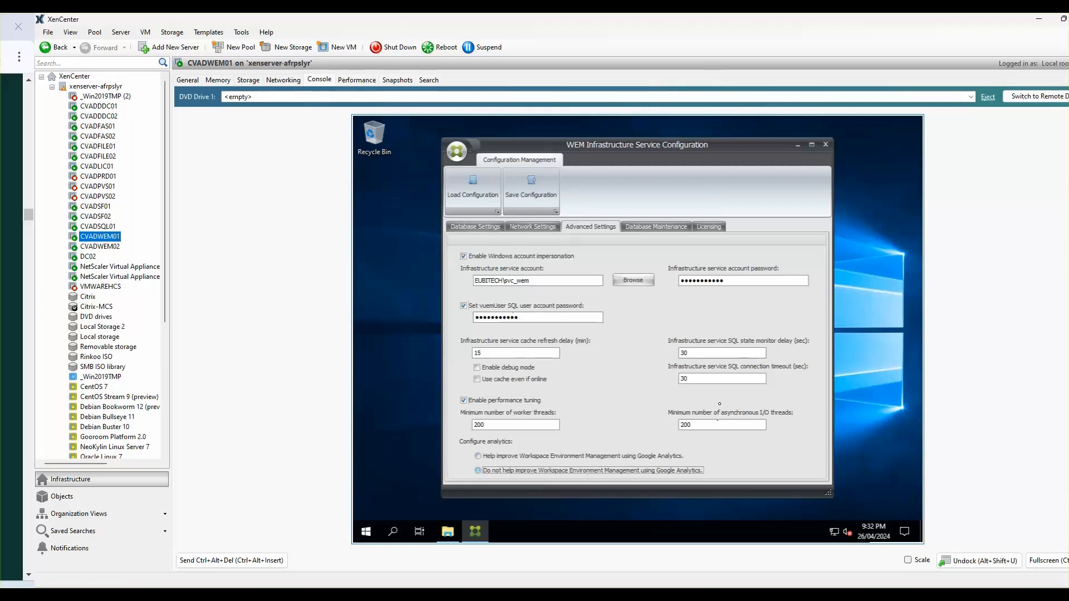
pyautogui.click(659, 231)
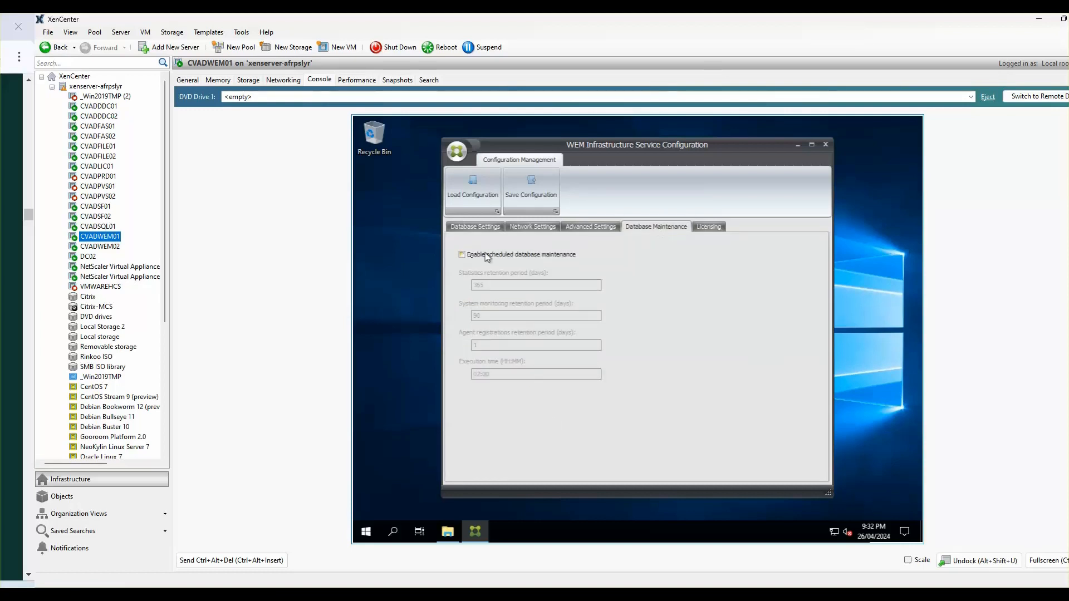
pyautogui.click(462, 256)
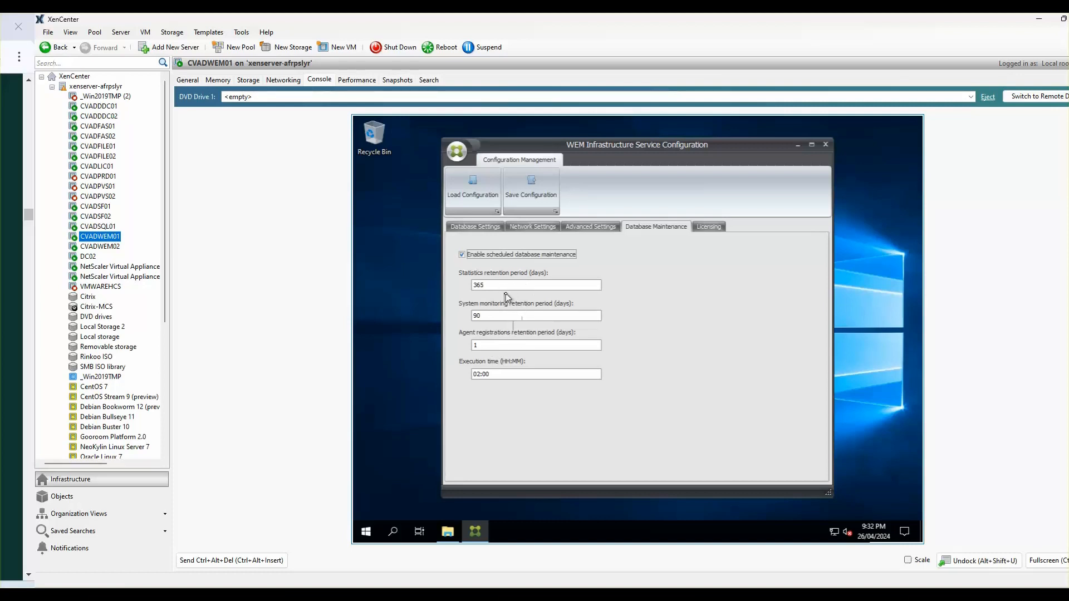
# - Enable the global license server override with CVADLIC01.eubitech.co.nz on the default port, and save the configuration, allowing the Broker Service restart
pyautogui.click(713, 229)
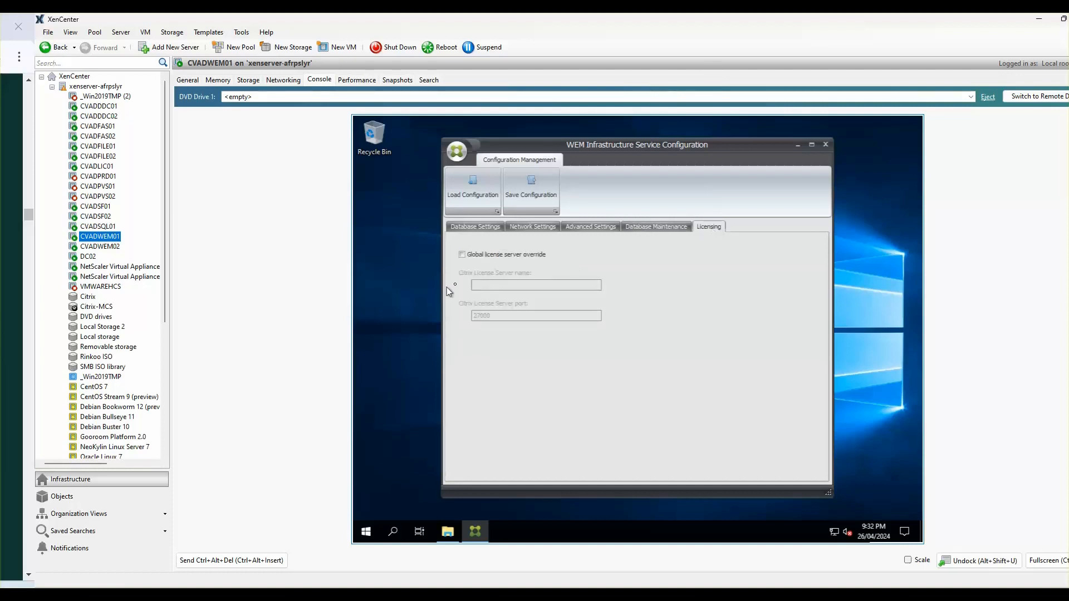
pyautogui.click(462, 255)
pyautogui.click(498, 287)
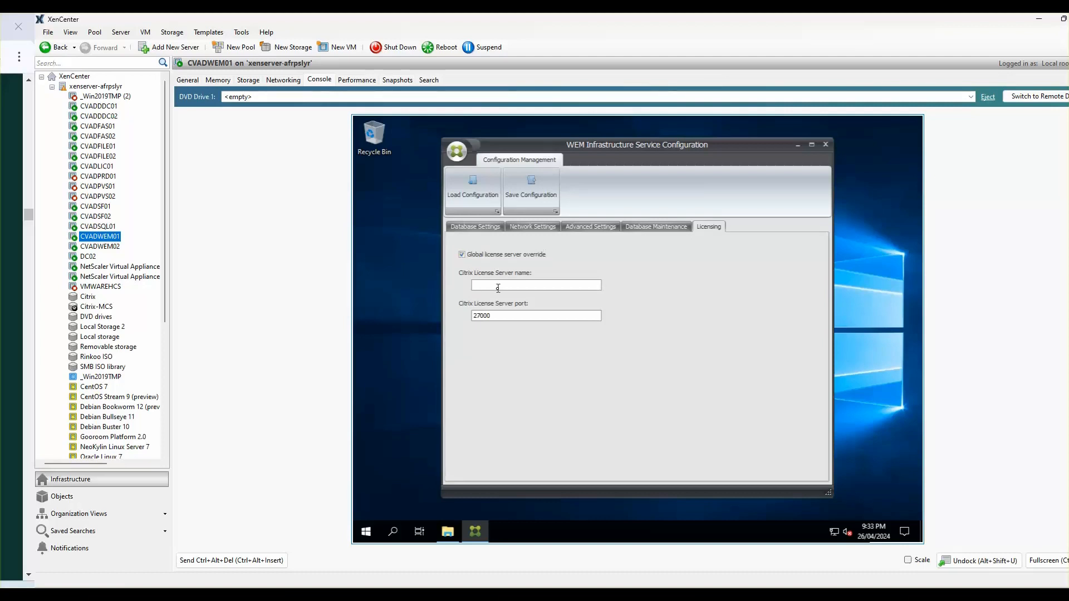
pyautogui.write('CVADLIC01.Eubitech.co.nz')
pyautogui.click(530, 196)
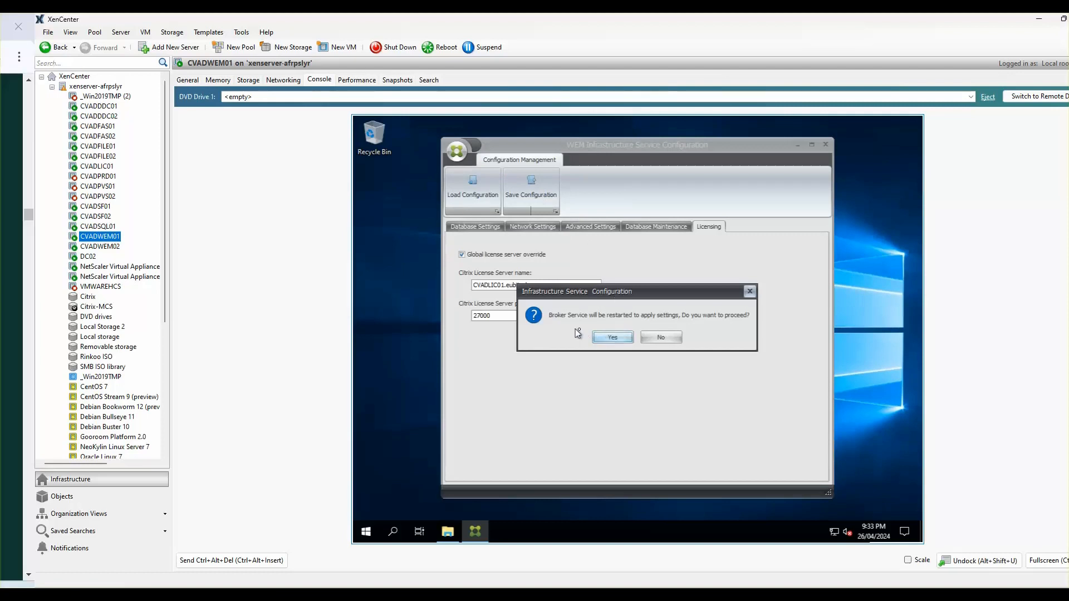
pyautogui.click(616, 340)
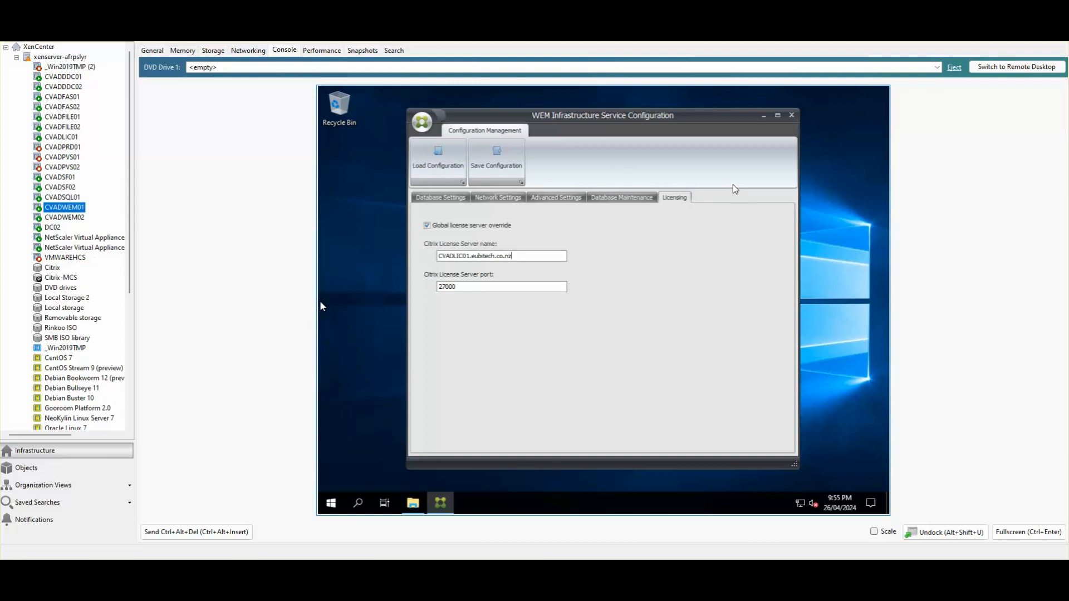
# - Exit the WEM Infrastructure Service Configuration utility on CVADWEM01
pyautogui.click(764, 115)
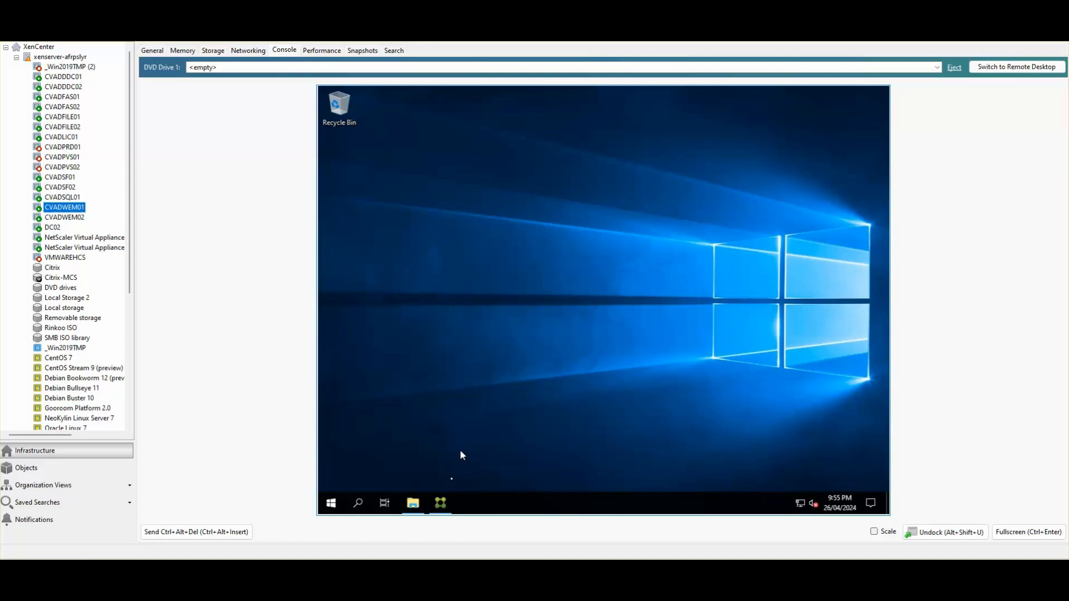
pyautogui.click(445, 503)
pyautogui.click(792, 116)
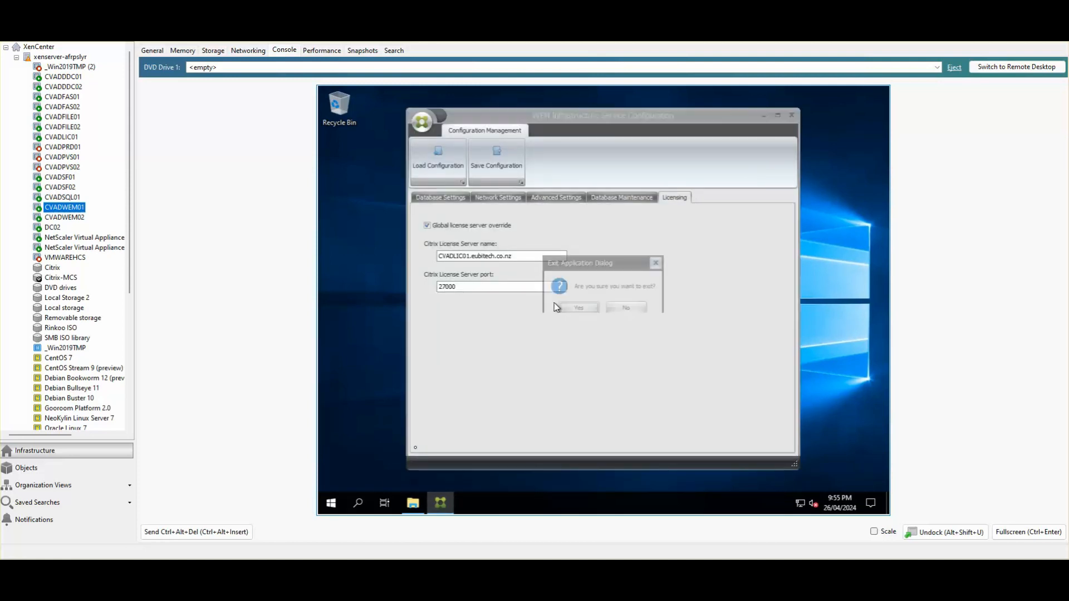
pyautogui.click(580, 310)
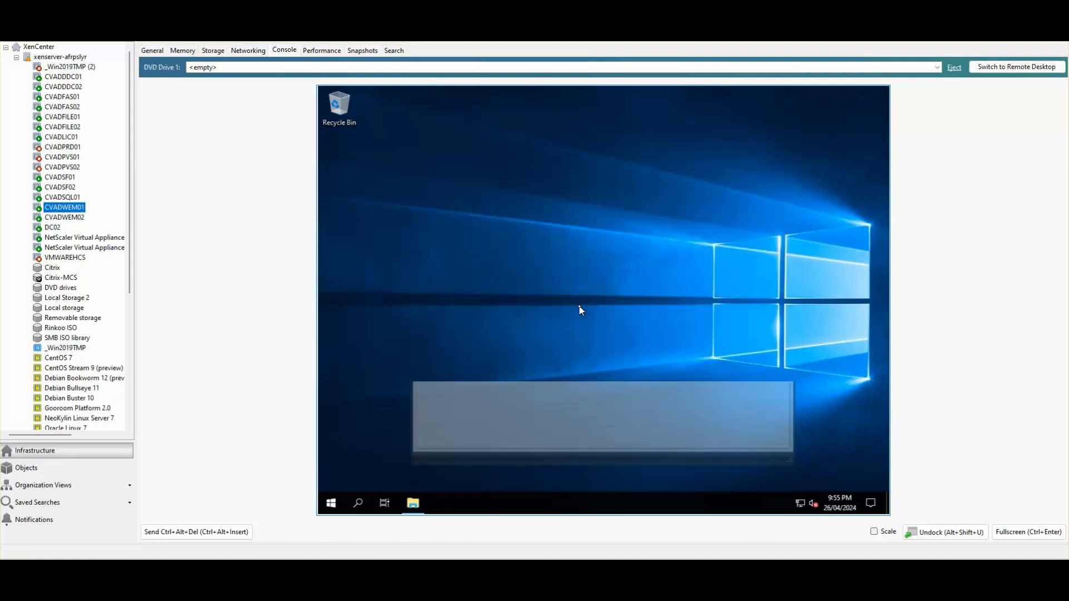
pyautogui.click(333, 504)
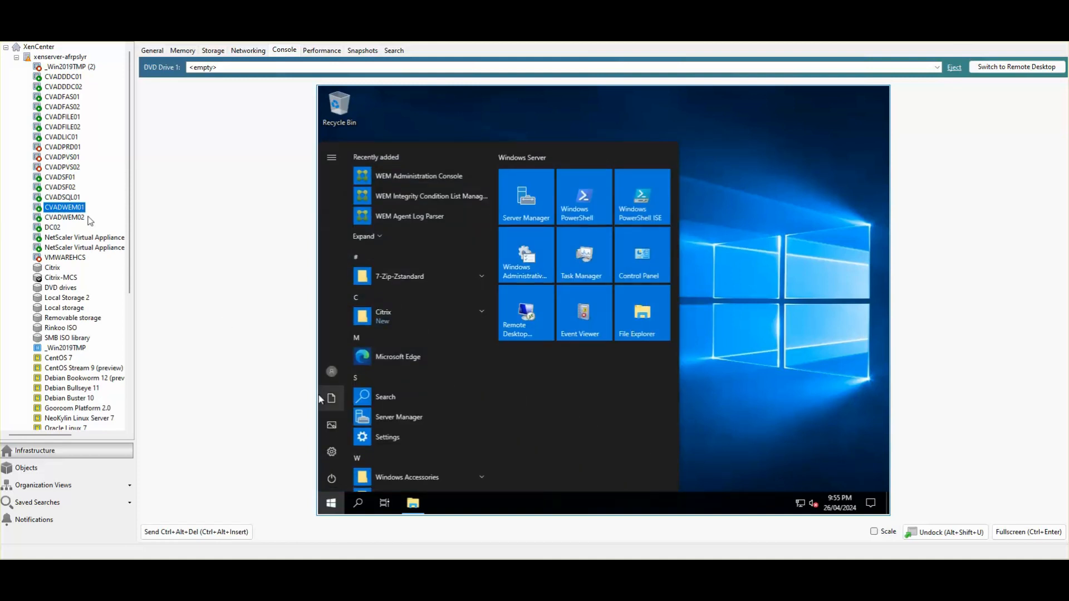
# - Switch to CVADWEM02 and unlock its Windows session with the account password
pyautogui.click(70, 217)
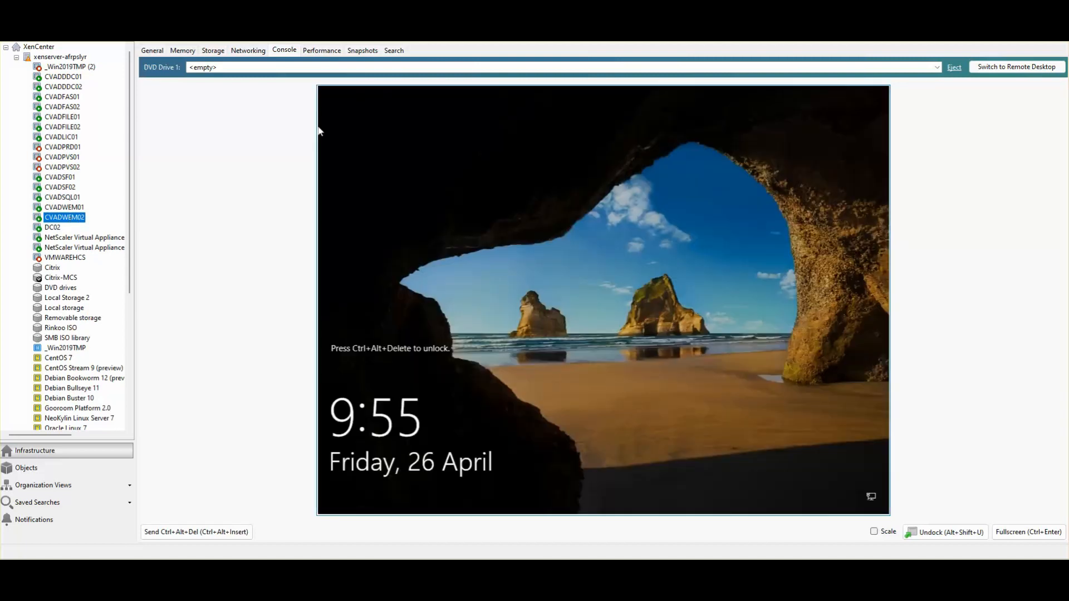
pyautogui.click(108, 8)
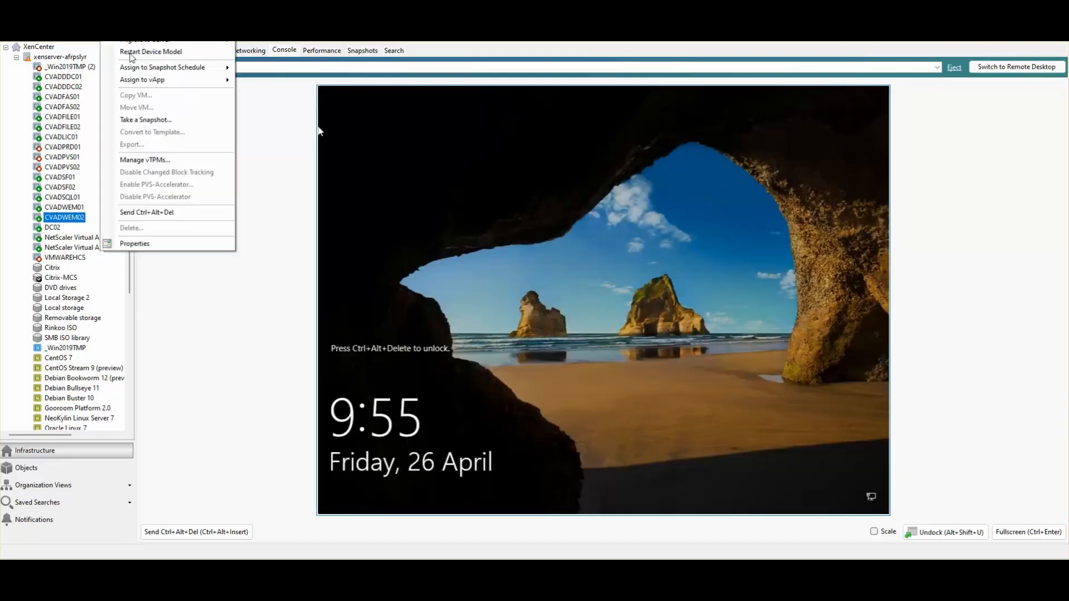
pyautogui.click(148, 216)
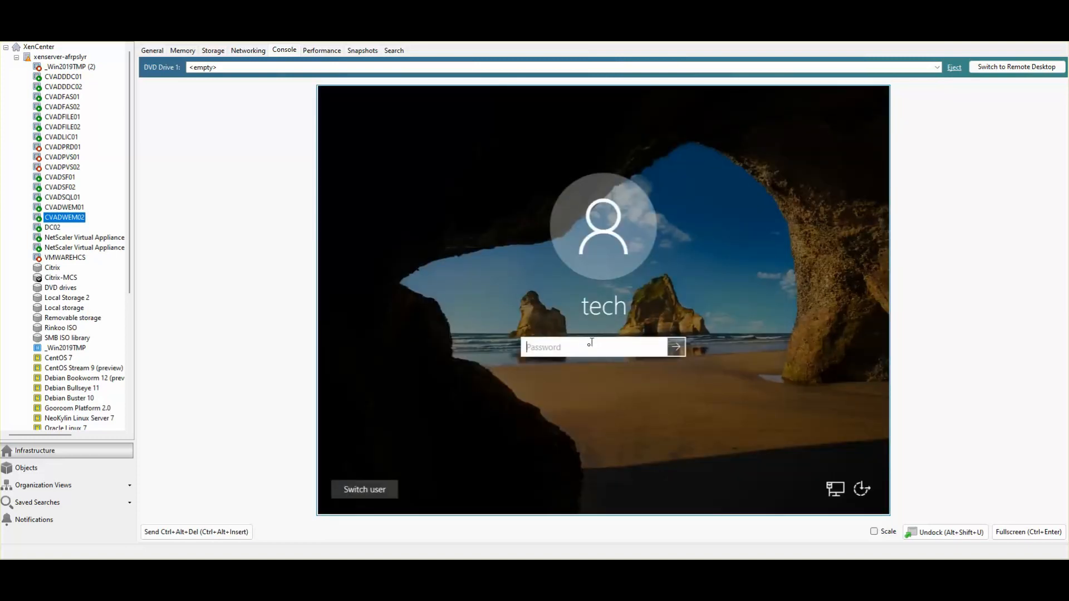
pyautogui.write('•••••••••••')
pyautogui.press('Return')
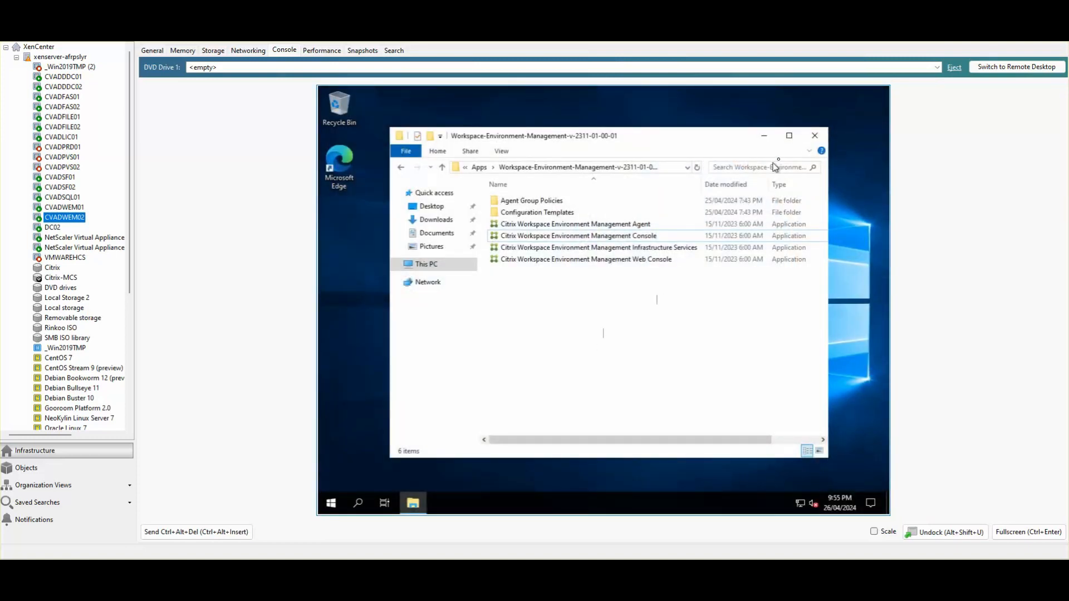
# - Close the installer folder on CVADWEM02 and open WEM Infrastructure Service Configuration
pyautogui.click(815, 136)
pyautogui.click(330, 508)
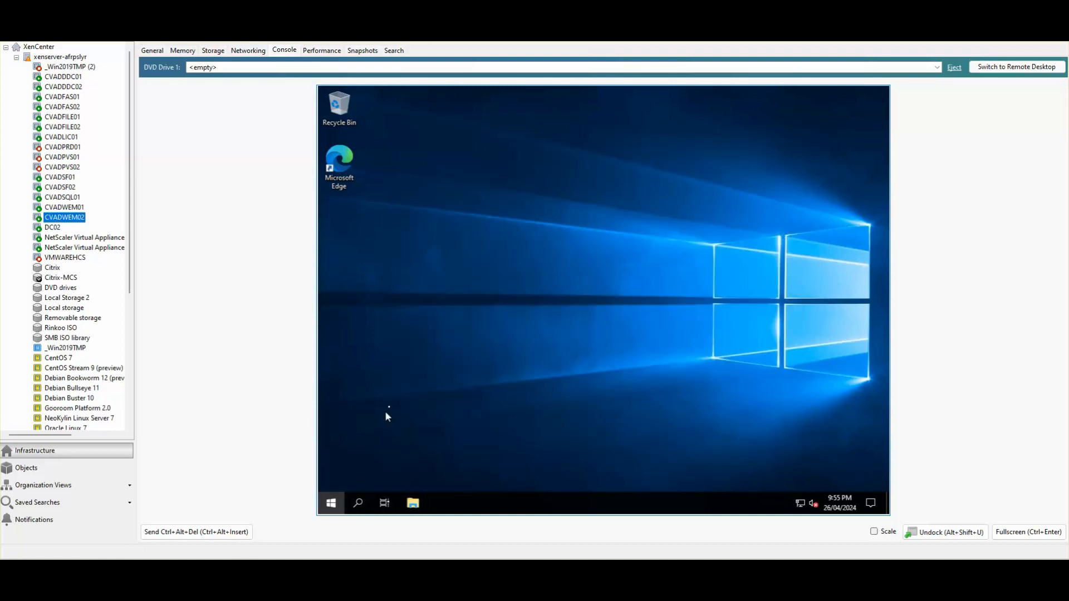
pyautogui.click(385, 316)
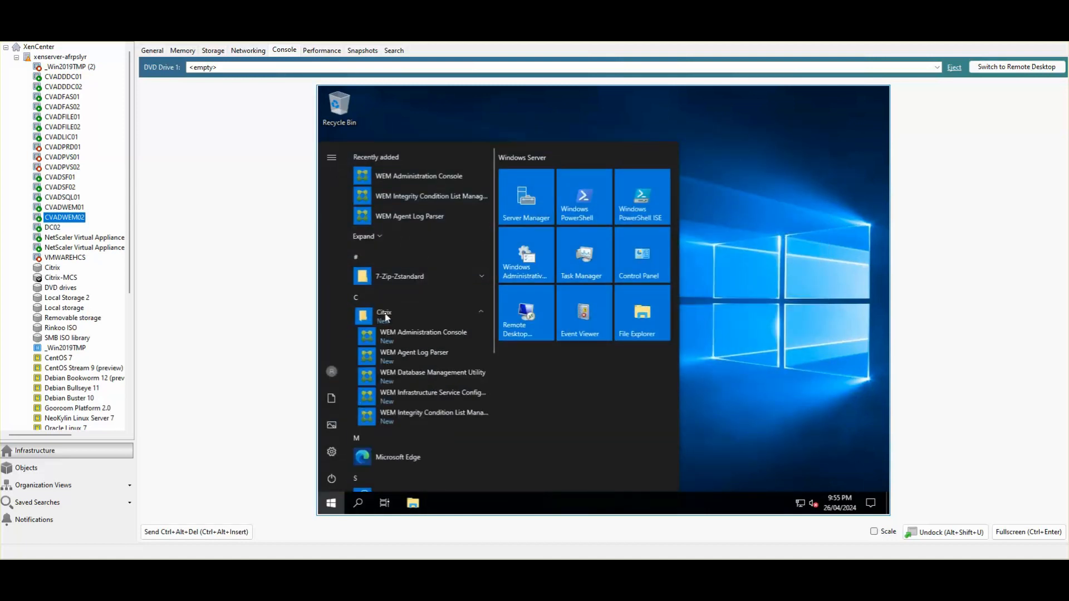
pyautogui.click(434, 396)
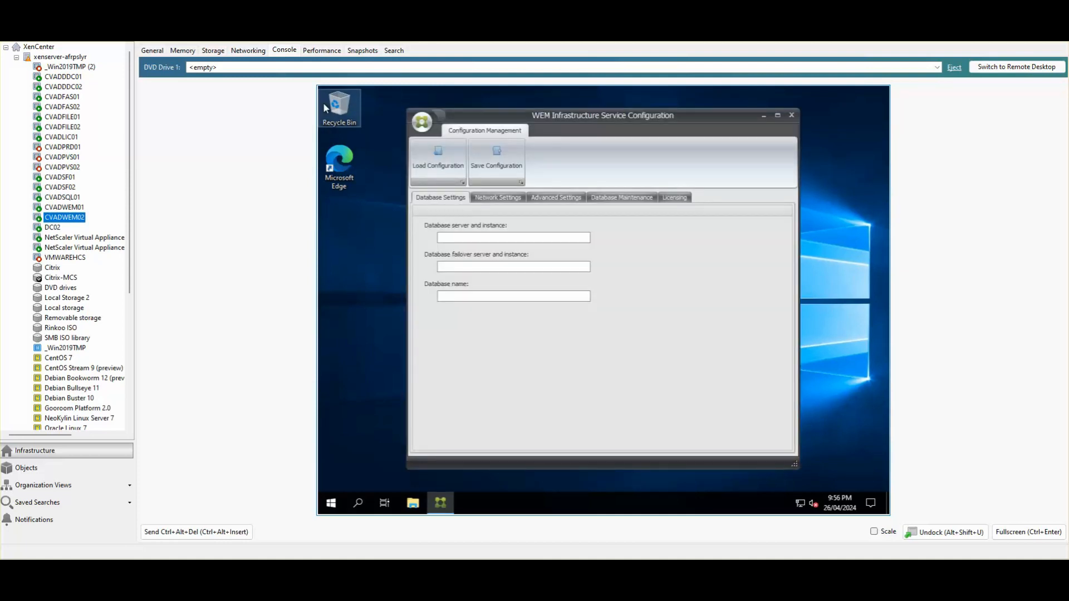
# - Set the database server to CVADSQL01 and fill in the database name on CVADWEM02, and bring up the network port settings
pyautogui.click(488, 238)
pyautogui.write('CVADSQL01C')
pyautogui.click(497, 197)
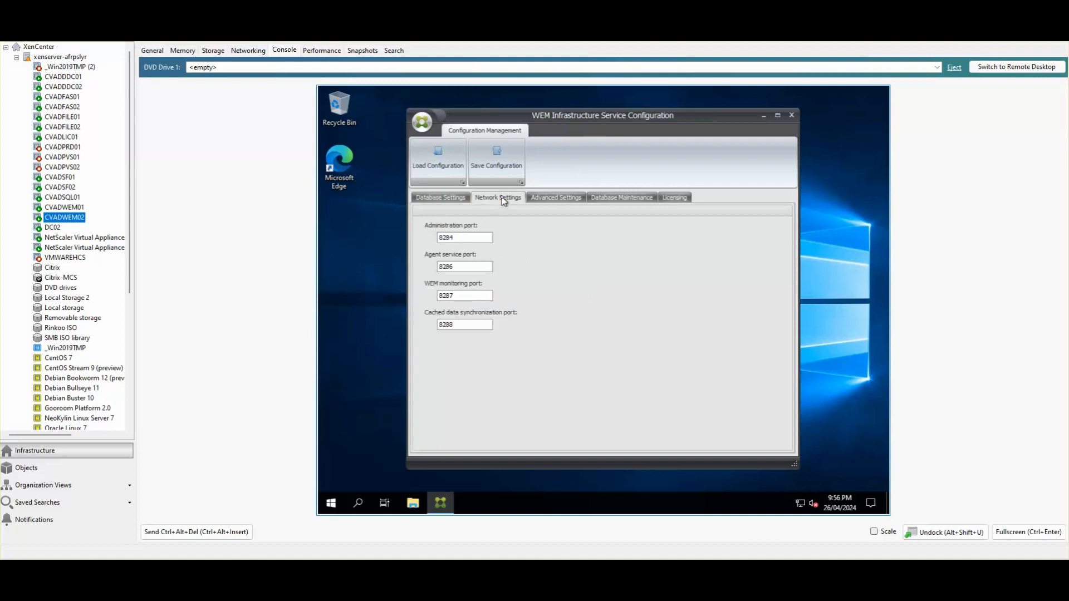
# - Enable Windows account impersonation with the SVC_WEM infrastructure service account and enter the service account password
pyautogui.click(543, 198)
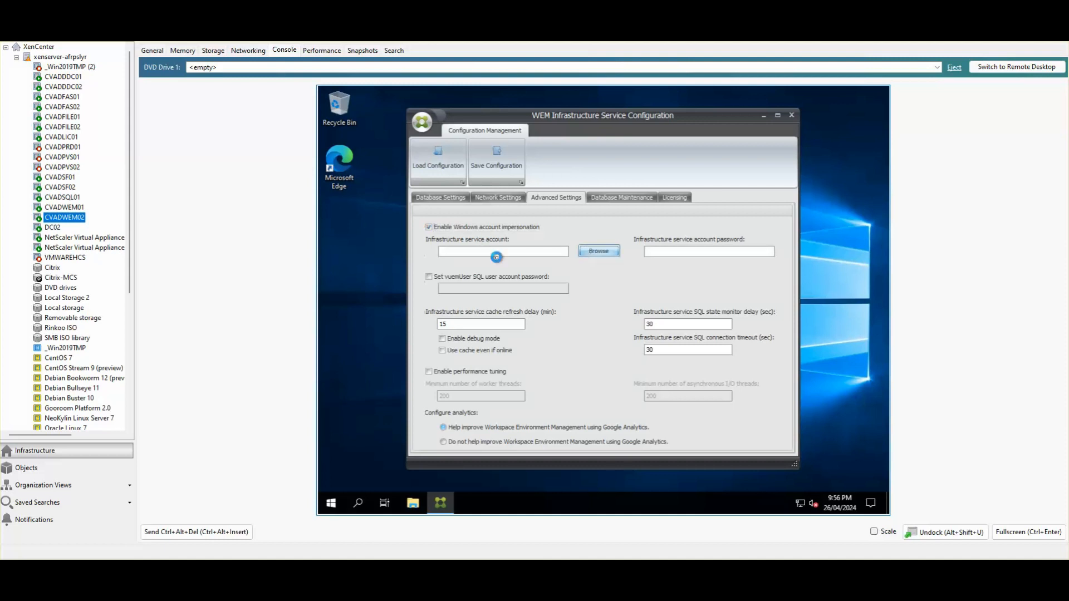
pyautogui.click(497, 257)
pyautogui.write('SVC')
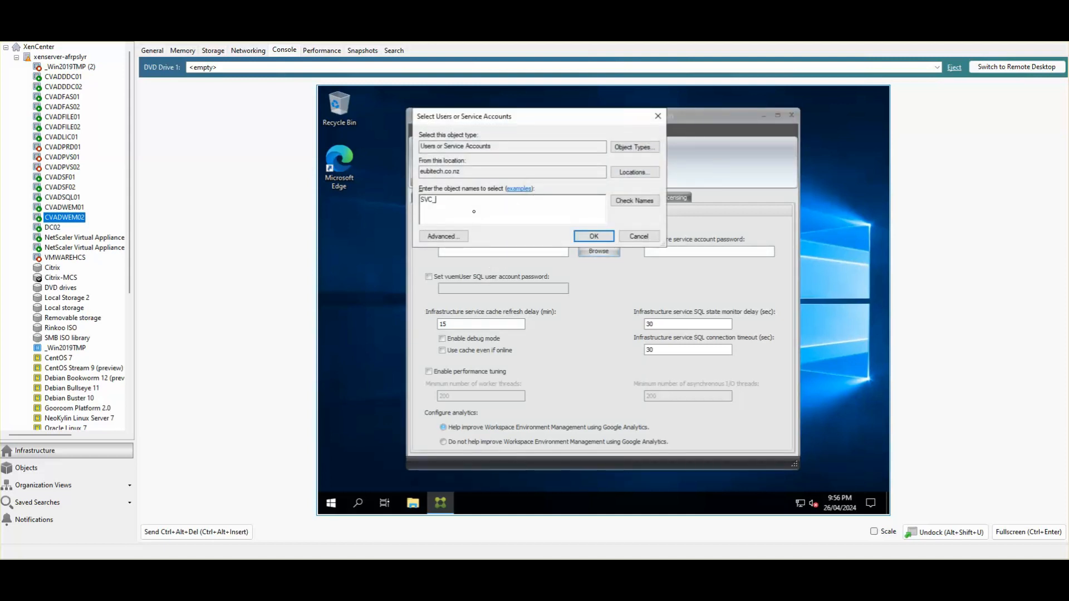
pyautogui.write('_WEM')
pyautogui.press('Return')
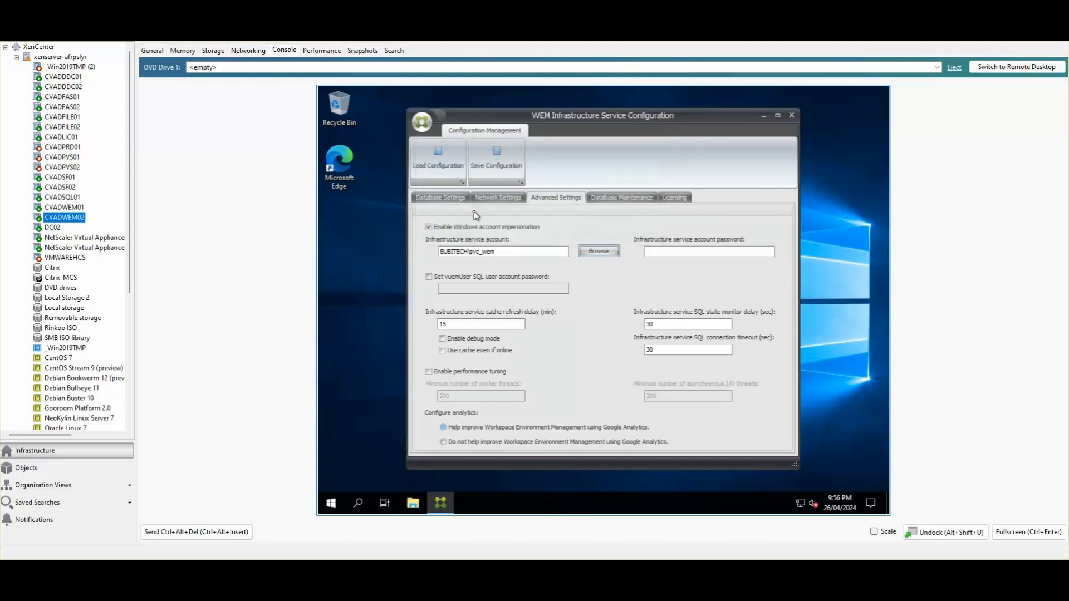
pyautogui.click(664, 250)
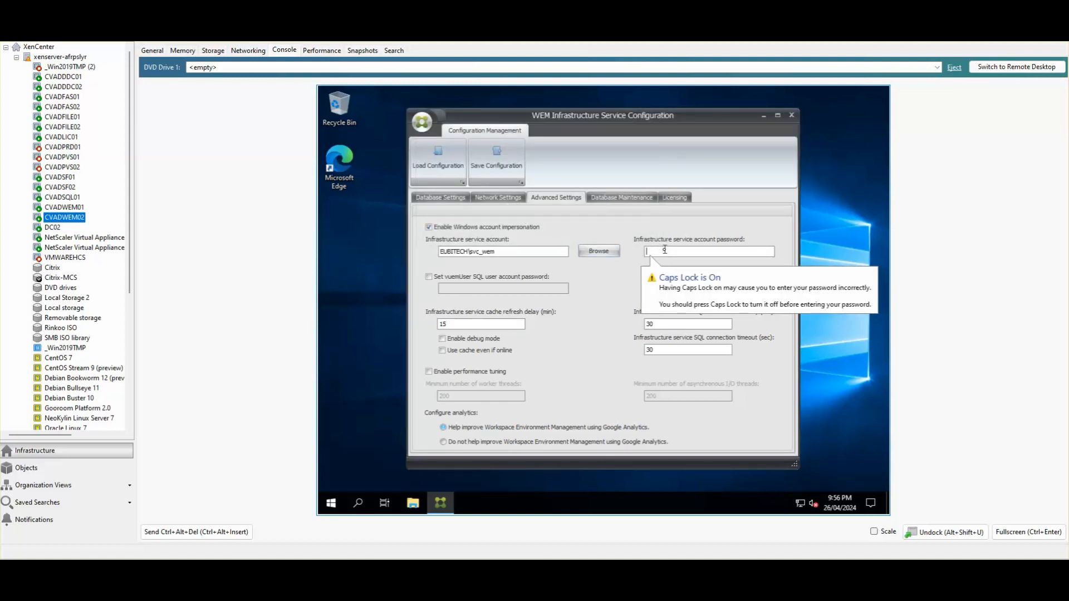
pyautogui.write('••••••••••')
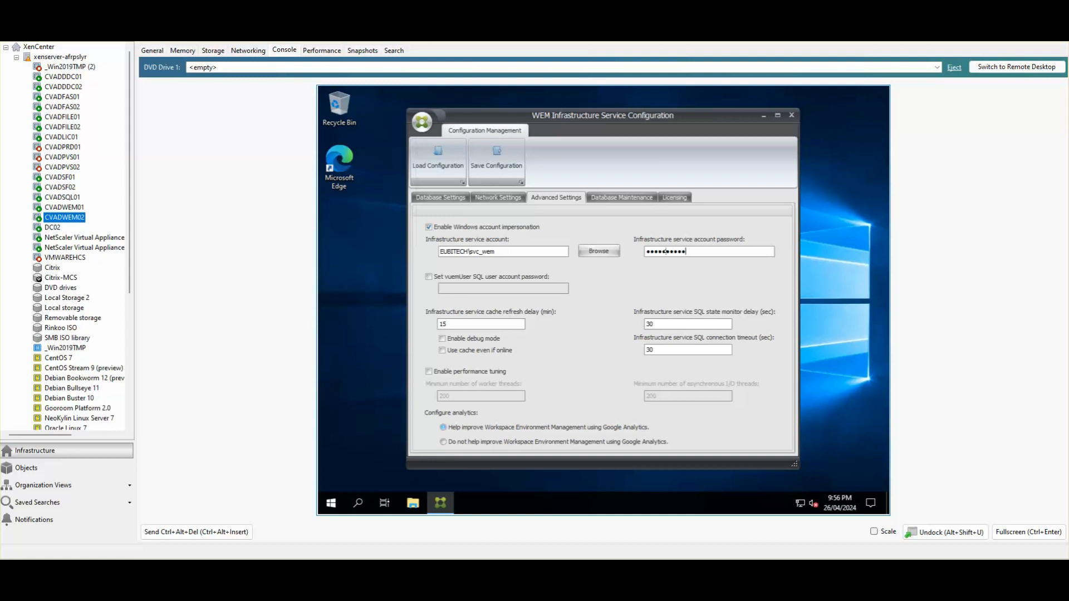
# - Turn on the vuemUser SQL user account password option and enter the SQL account password
pyautogui.click(495, 277)
pyautogui.click(500, 286)
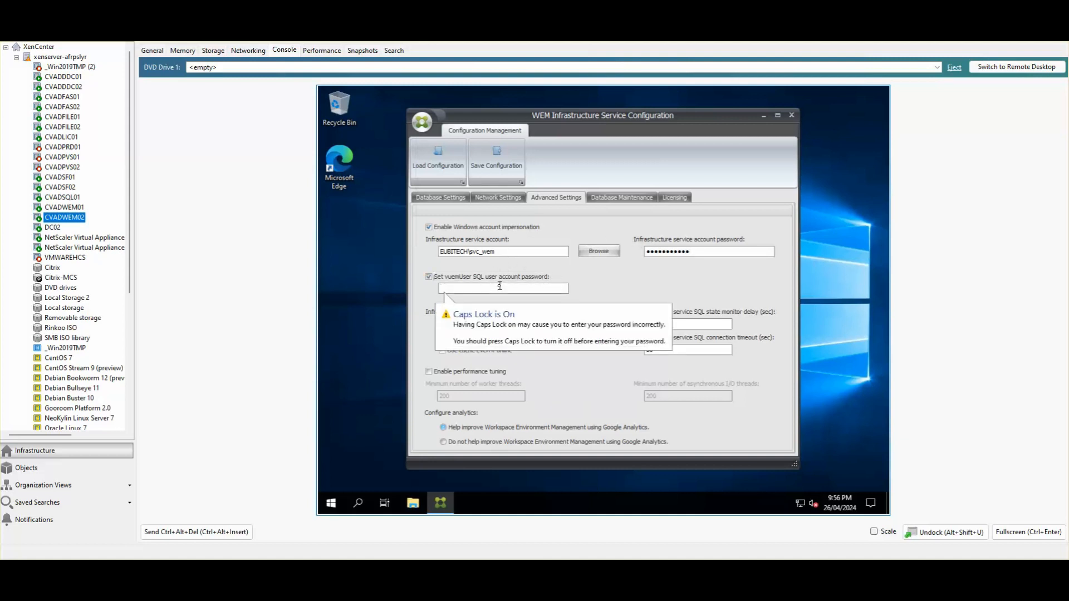
pyautogui.write('•')
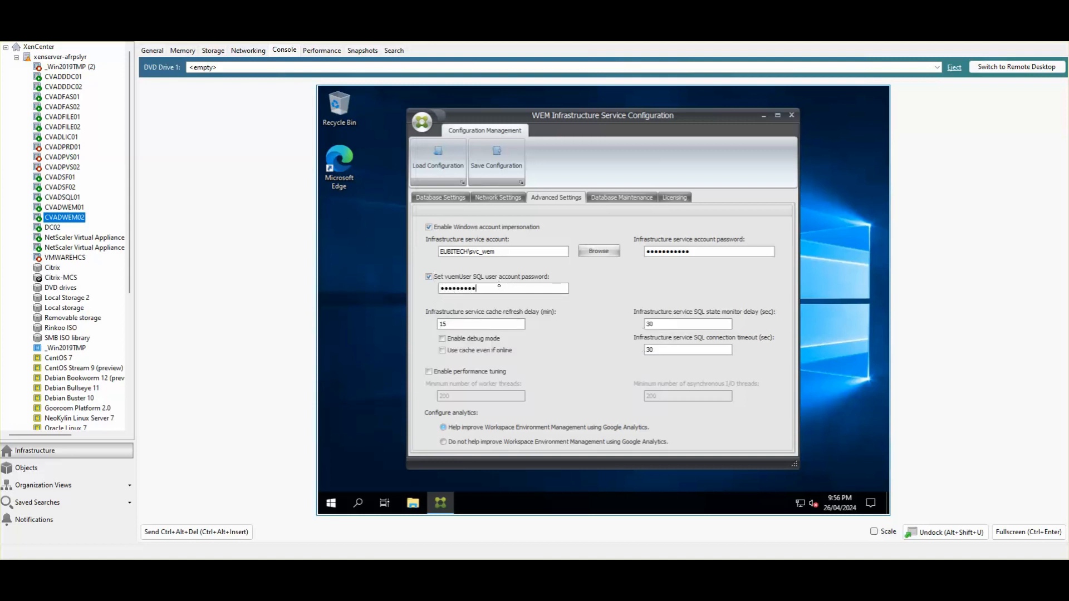
# - Enable performance tuning and opt out of helping improve Workspace Environment Management through Google Analytics
pyautogui.click(480, 376)
pyautogui.click(470, 443)
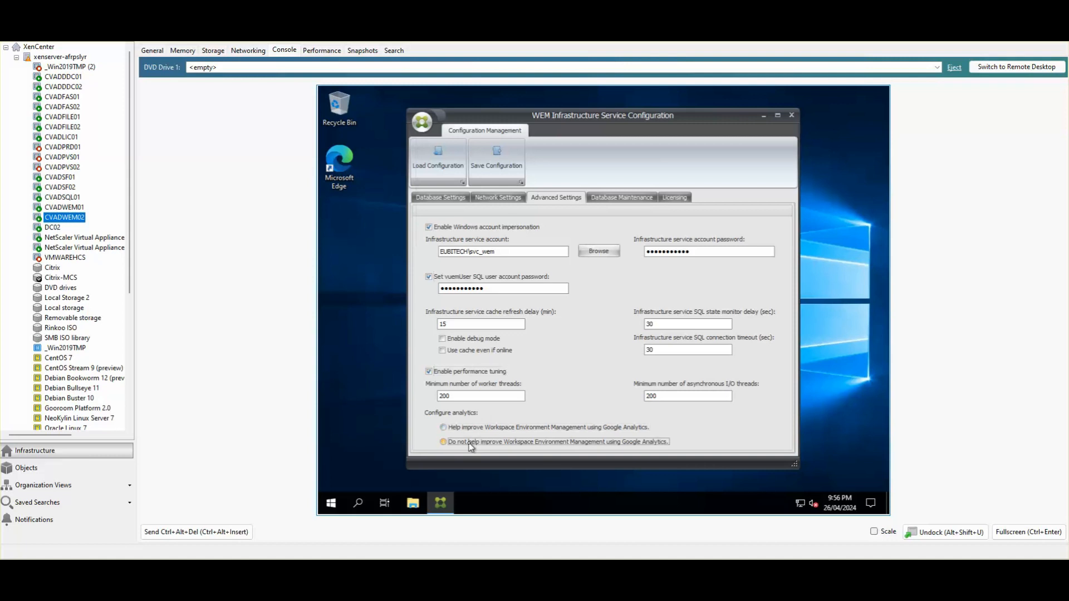
# - Enable scheduled database maintenance and override the global license server with cvadlic01.eubitech.co.nz
pyautogui.click(624, 198)
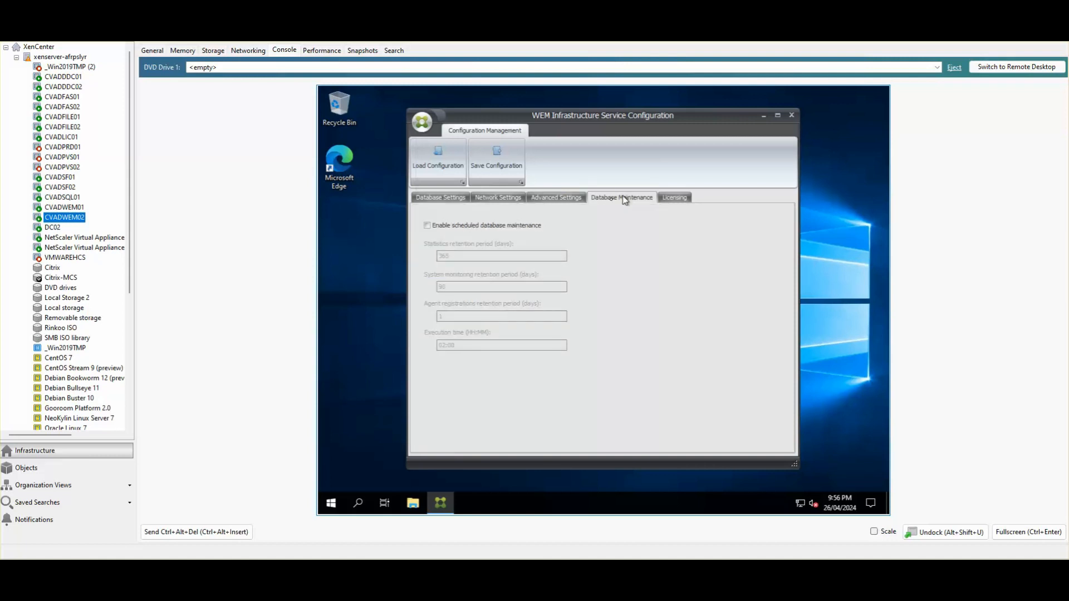
pyautogui.click(504, 227)
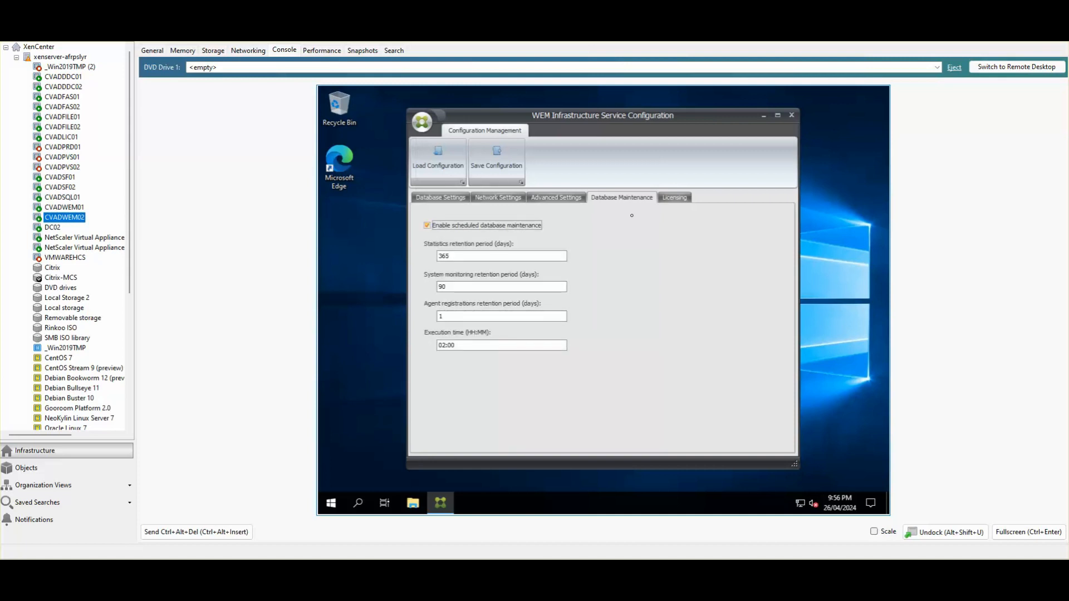
pyautogui.click(674, 198)
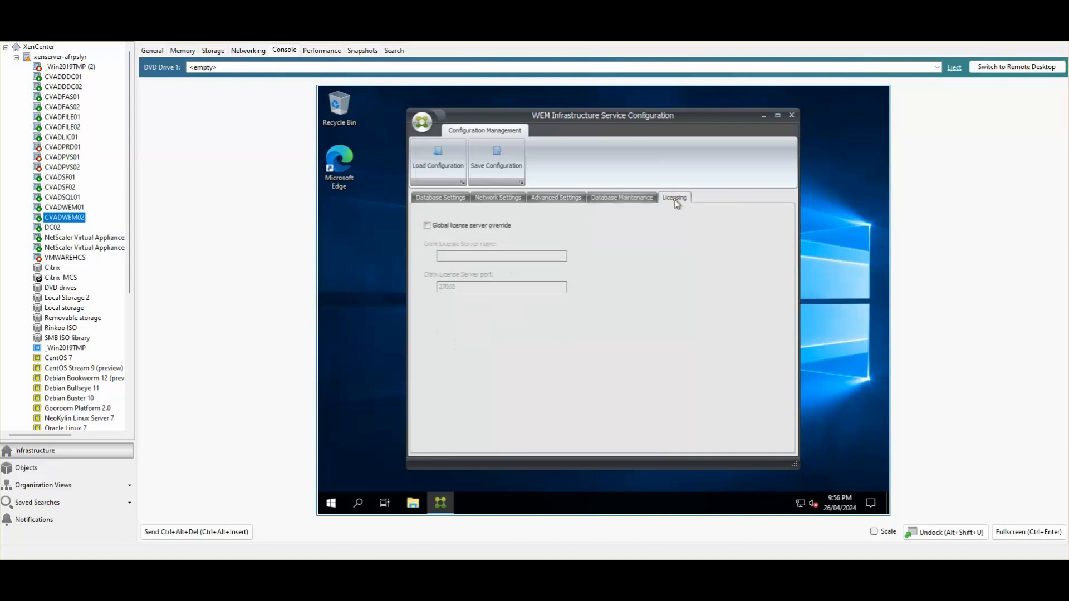
pyautogui.click(472, 226)
pyautogui.click(490, 257)
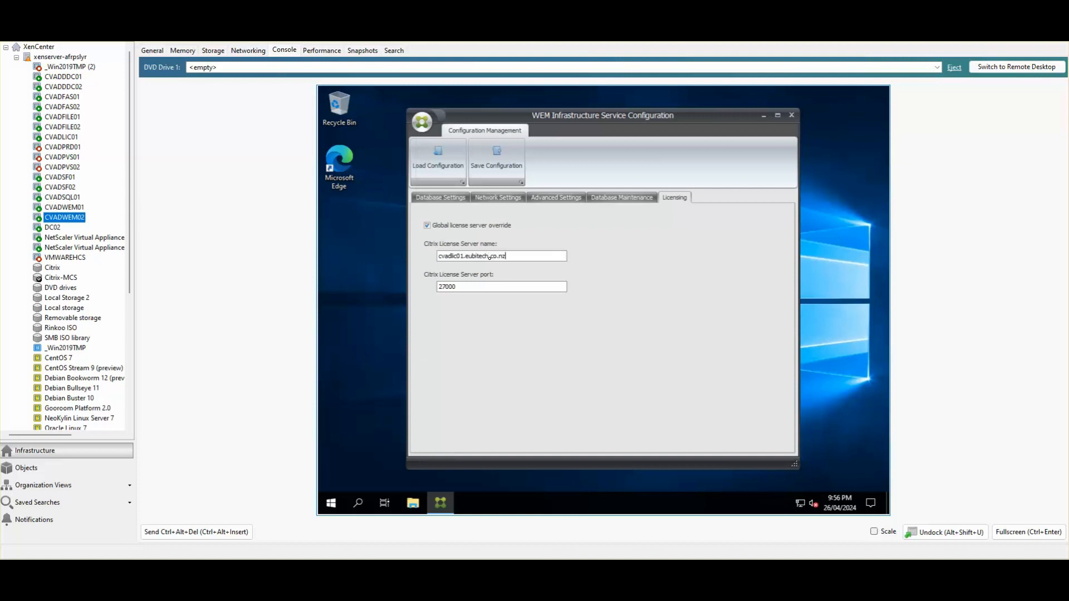
# - Save the configuration on CVADWEM02 with a Broker Service restart, and exit the WEM Infrastructure Service Configuration utility
pyautogui.click(510, 162)
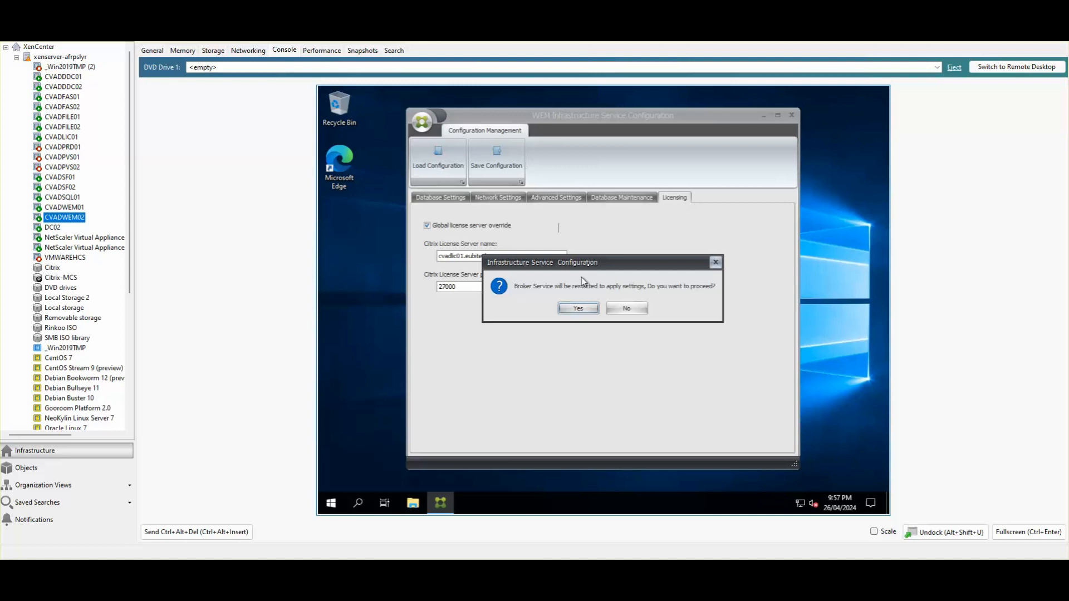
pyautogui.click(579, 309)
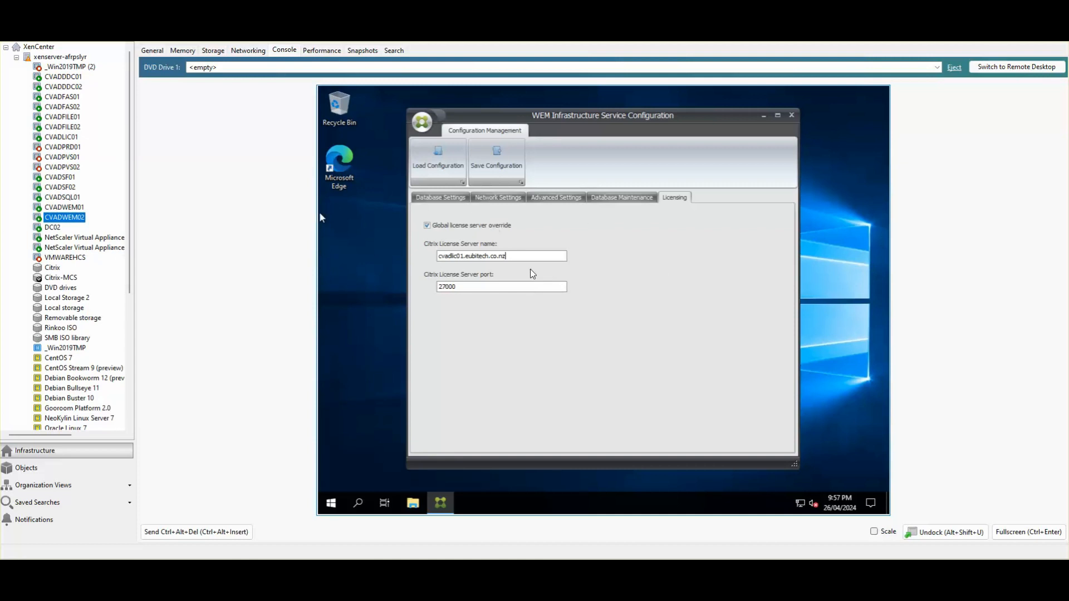
pyautogui.click(792, 116)
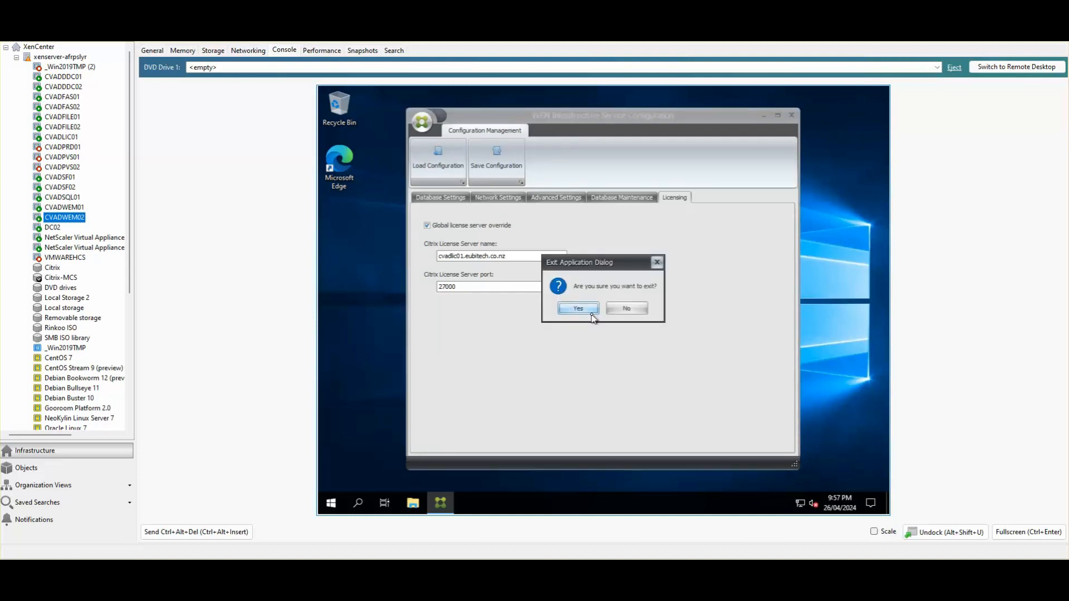
pyautogui.click(592, 315)
# - Switch to the CVADWEM01 console and open the WEM Administration Console
pyautogui.click(72, 208)
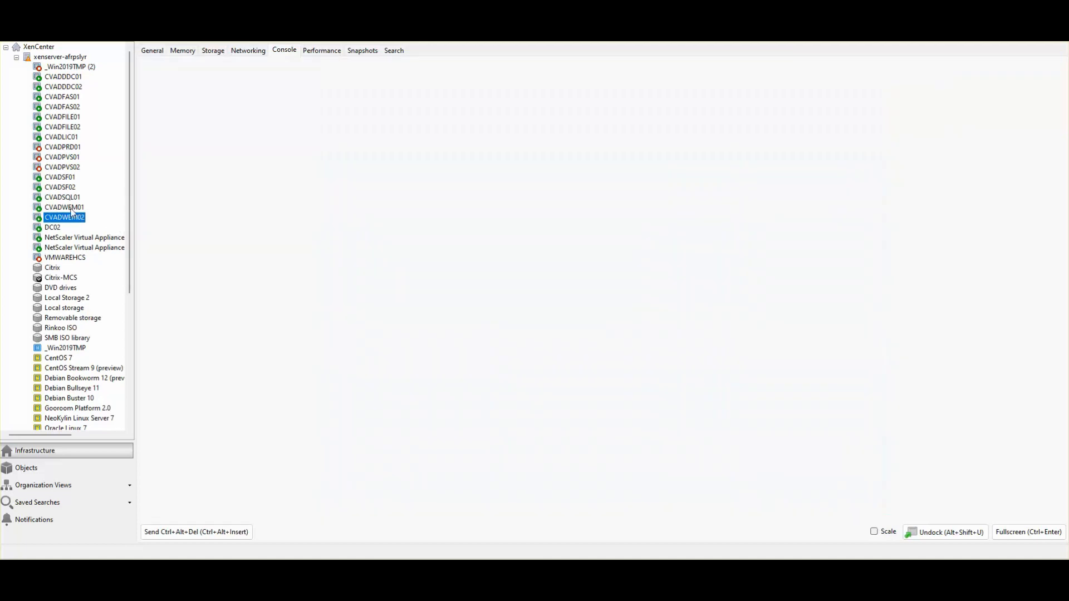
pyautogui.click(806, 263)
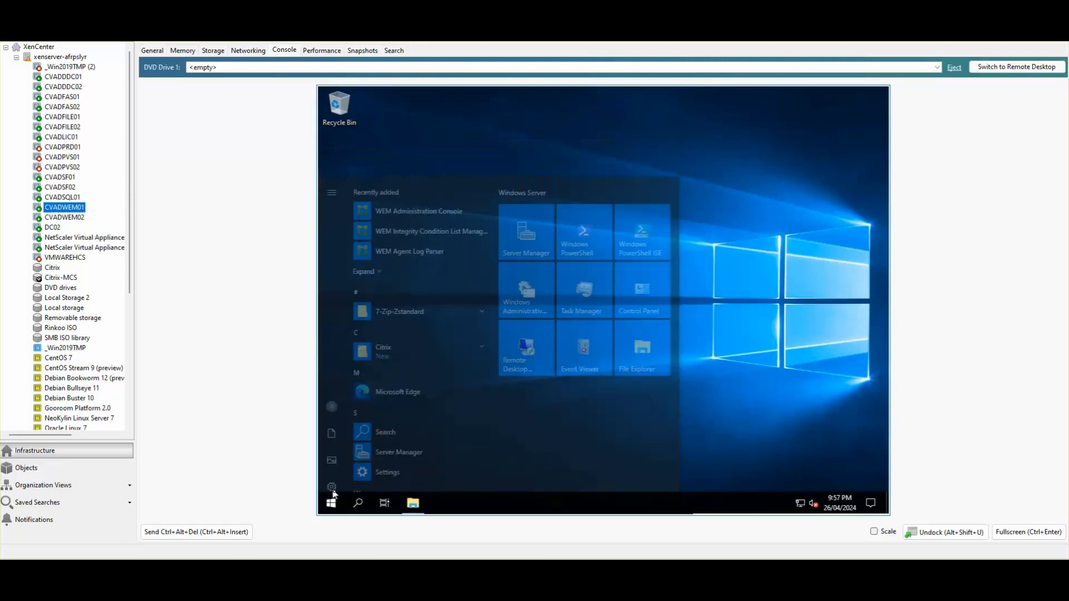
pyautogui.click(333, 501)
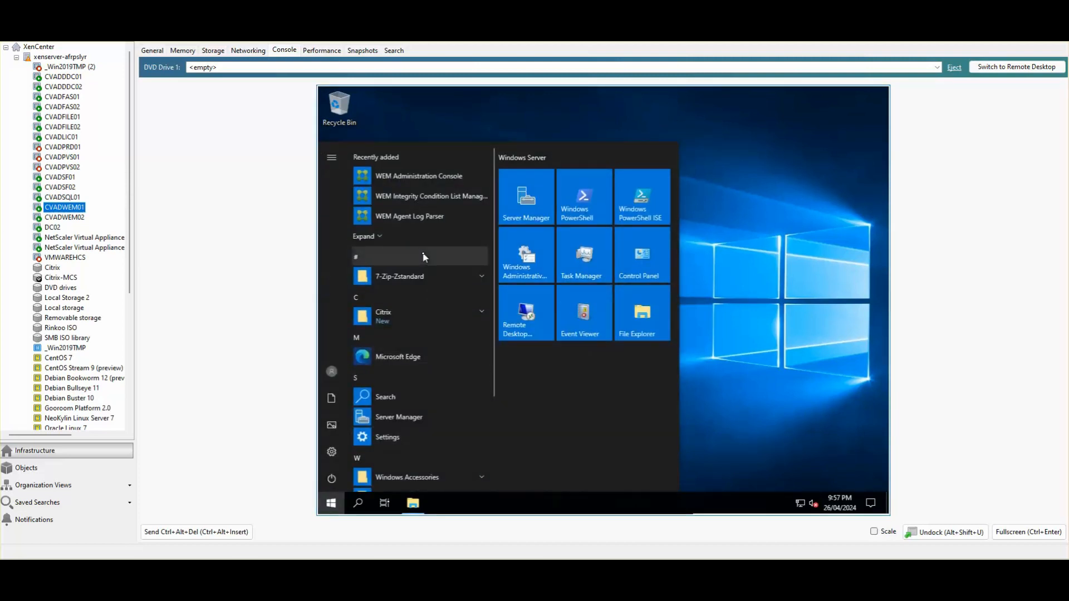
pyautogui.click(434, 178)
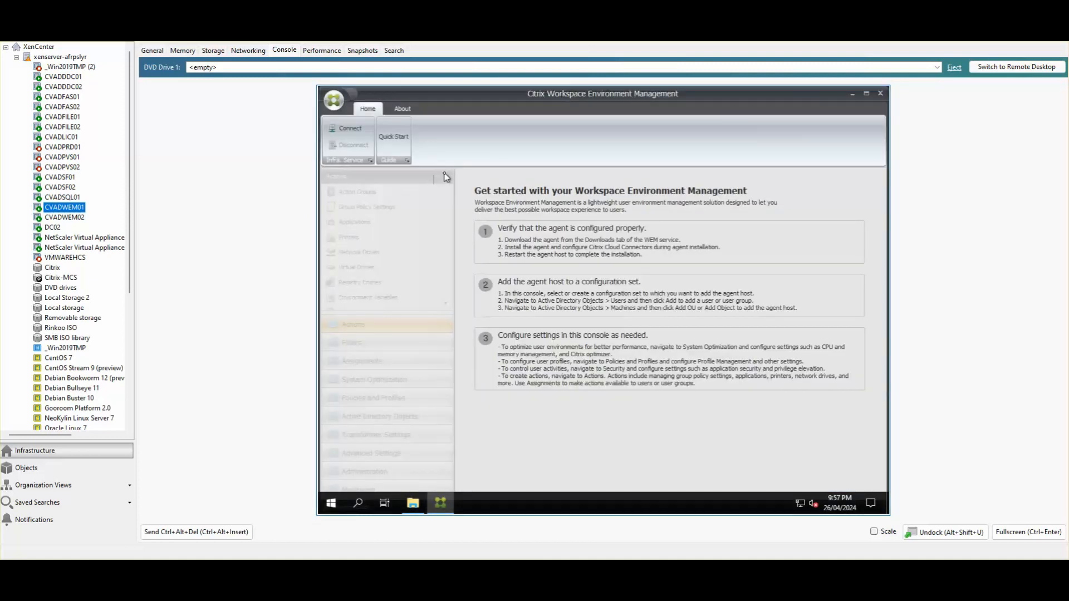
# - Connect the administration console to infrastructure server cvadwem01 using the default administration port
pyautogui.click(347, 130)
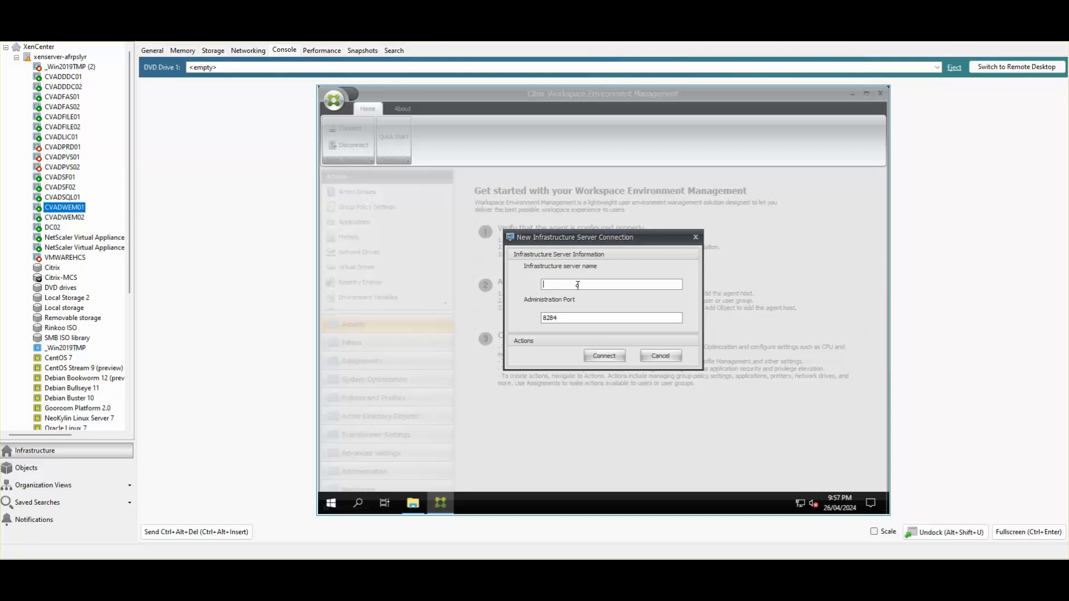
pyautogui.write('cvadwem01')
pyautogui.click(606, 362)
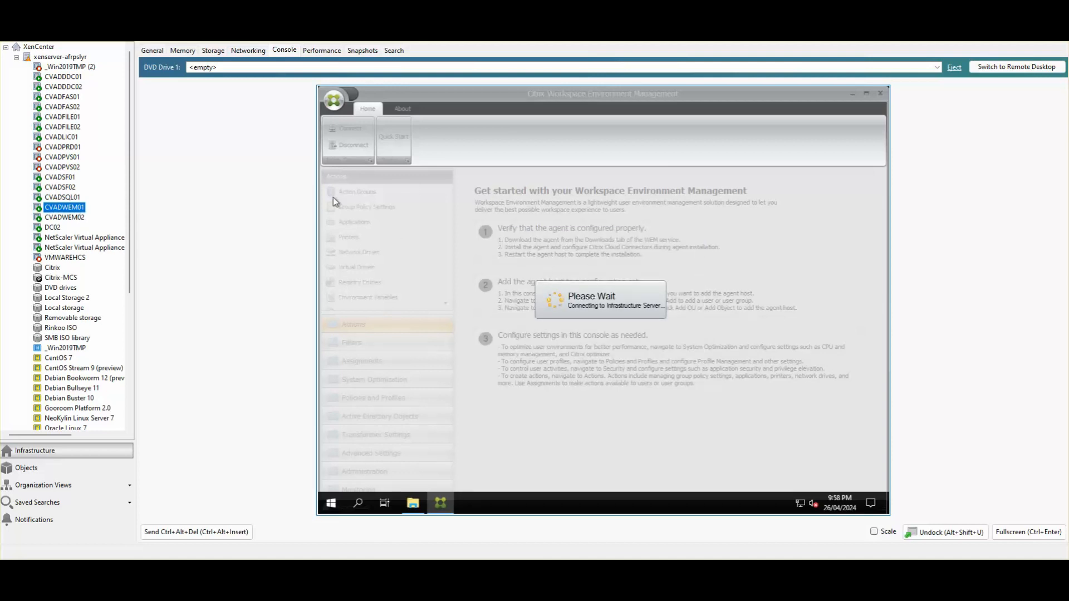